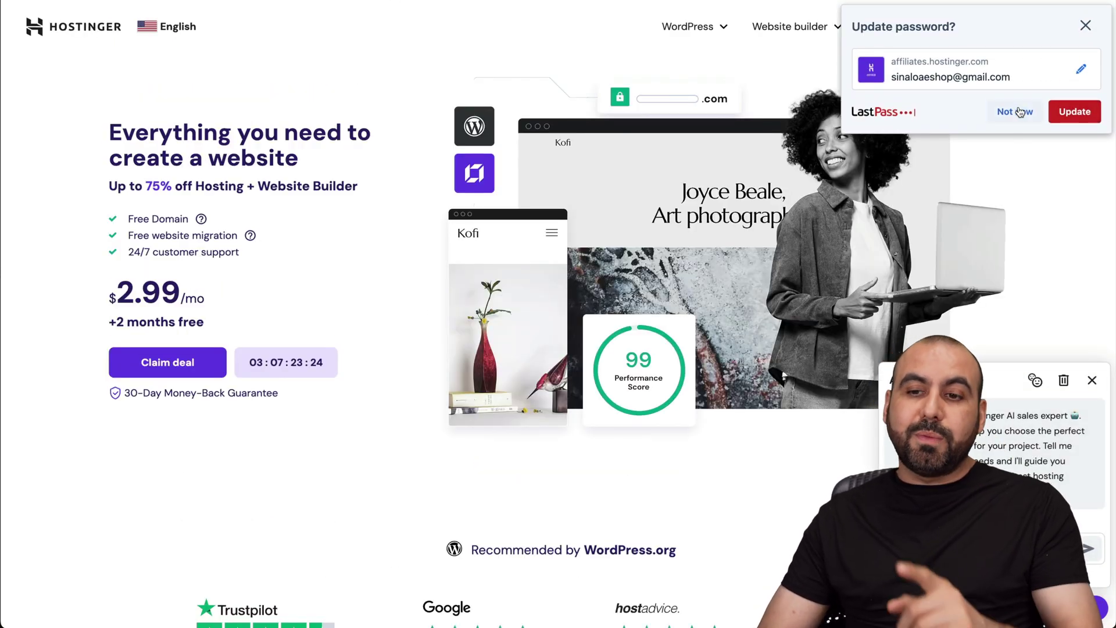
Step: Dismiss the LastPass prompt and choose the Business plan on Hostinger's Web Hosting page
{"action": "left_click", "coordinate": [1016, 111]}
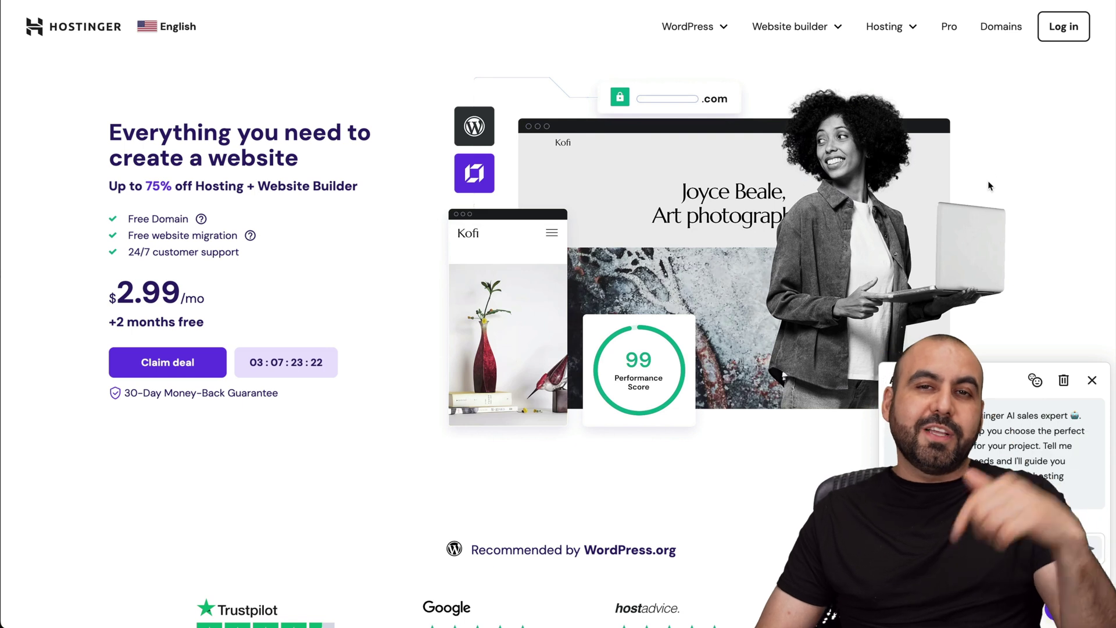
{"action": "left_click", "coordinate": [885, 24]}
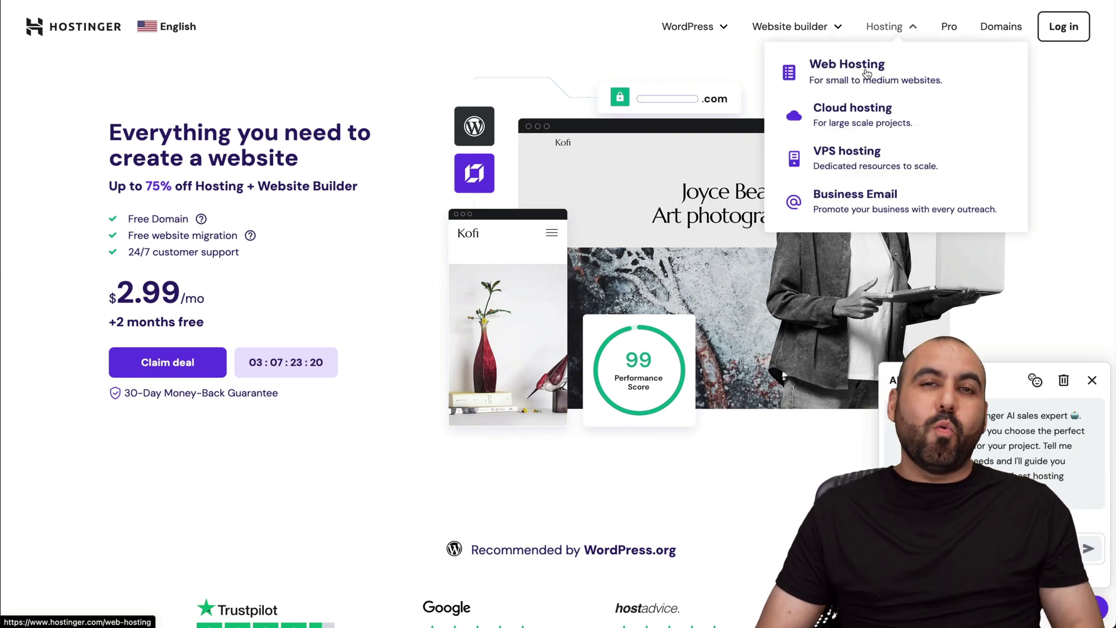
{"action": "left_click", "coordinate": [810, 68]}
{"action": "scroll", "coordinate": [624, 485], "scroll_direction": "down", "scroll_amount": 4}
{"action": "scroll", "coordinate": [623, 486], "scroll_direction": "down", "scroll_amount": 10}
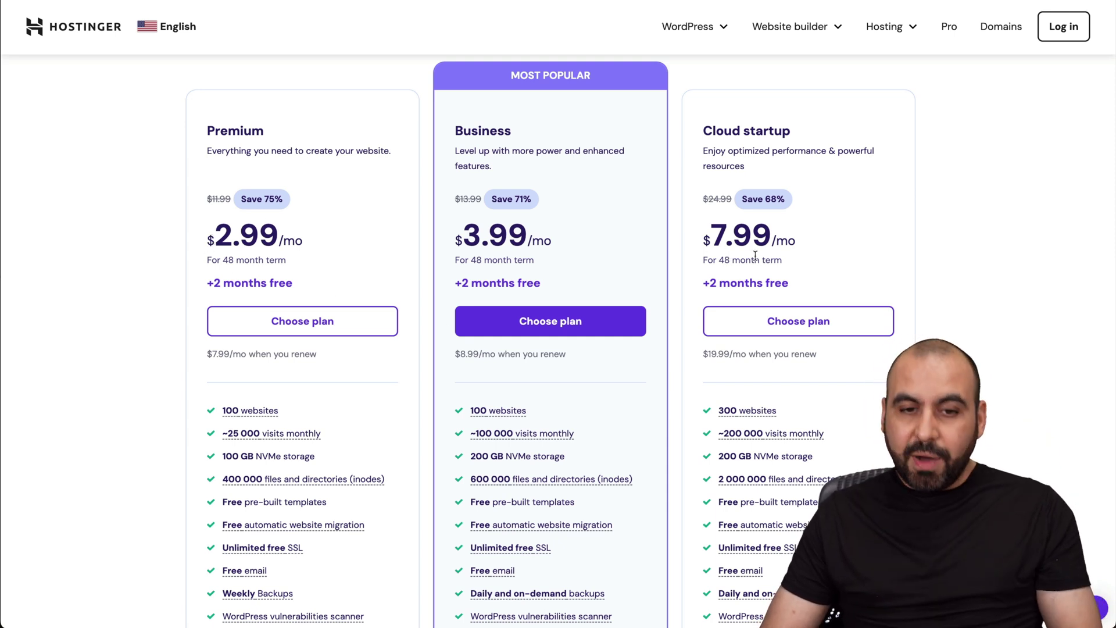
{"action": "left_click", "coordinate": [551, 318]}
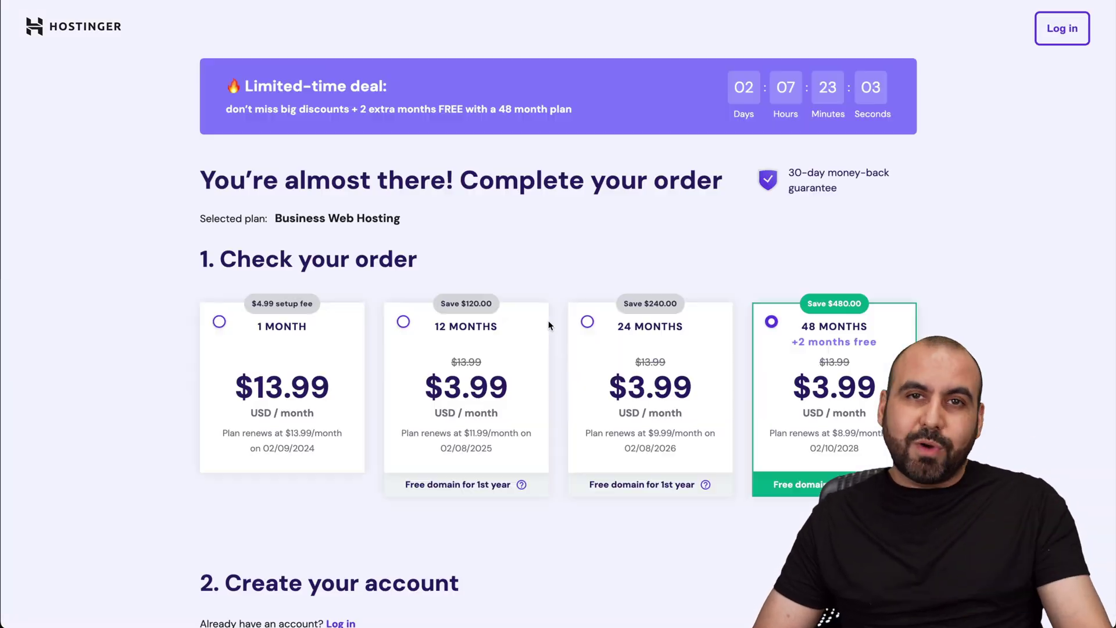
Step: Apply coupon code SAASMASTER to the Business hosting checkout, bringing the total to $172.37
{"action": "scroll", "coordinate": [615, 491], "scroll_direction": "down", "scroll_amount": 3}
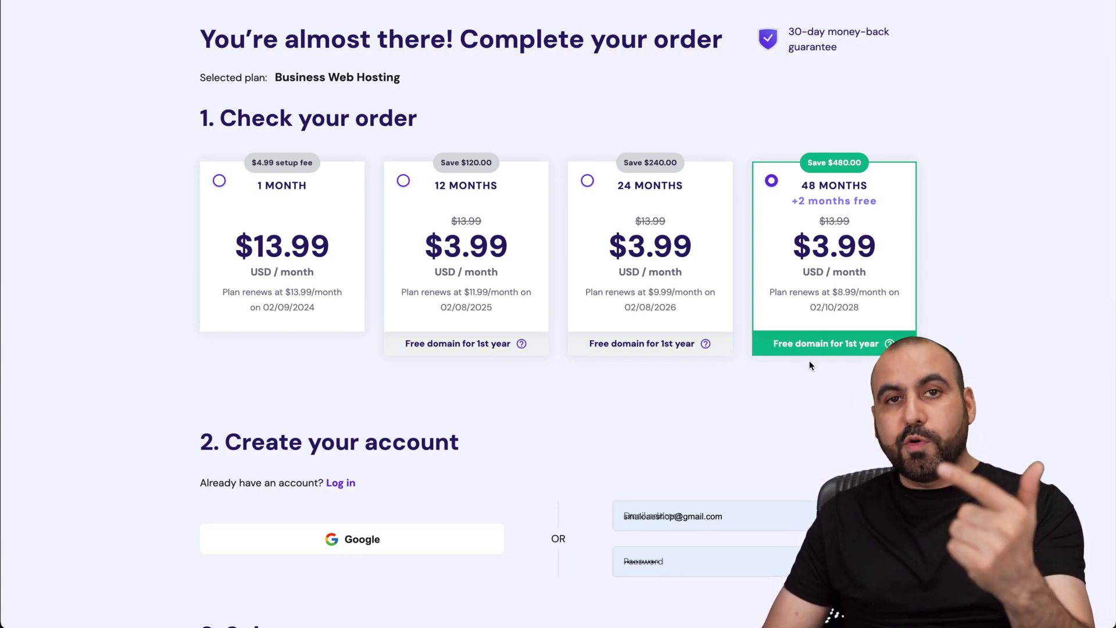
{"action": "scroll", "coordinate": [811, 365], "scroll_direction": "down", "scroll_amount": 10}
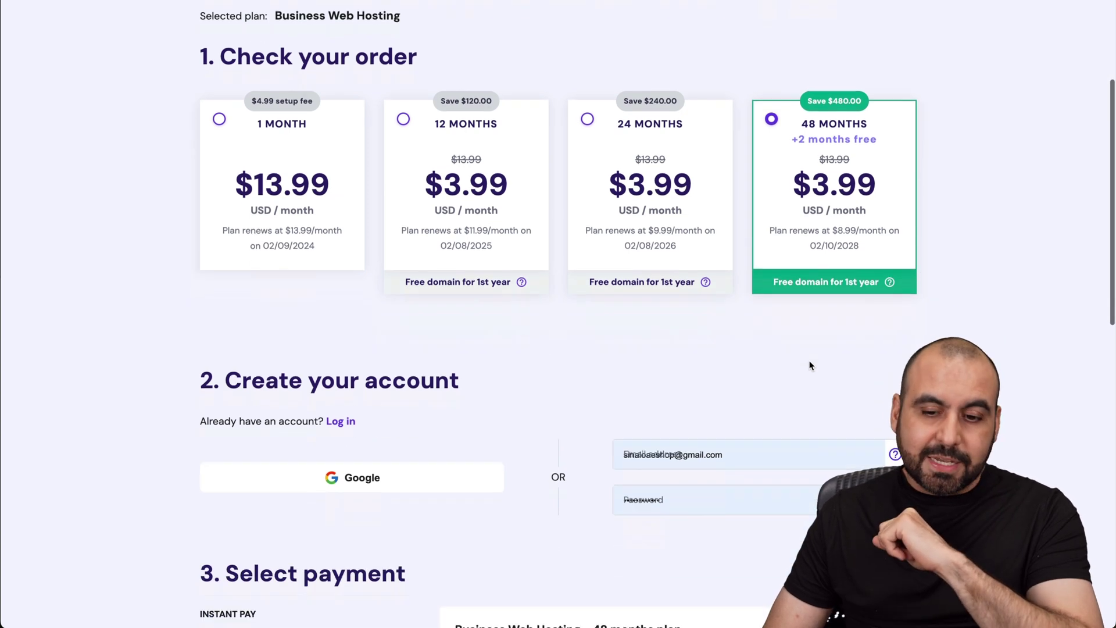
{"action": "scroll", "coordinate": [811, 365], "scroll_direction": "down", "scroll_amount": 3}
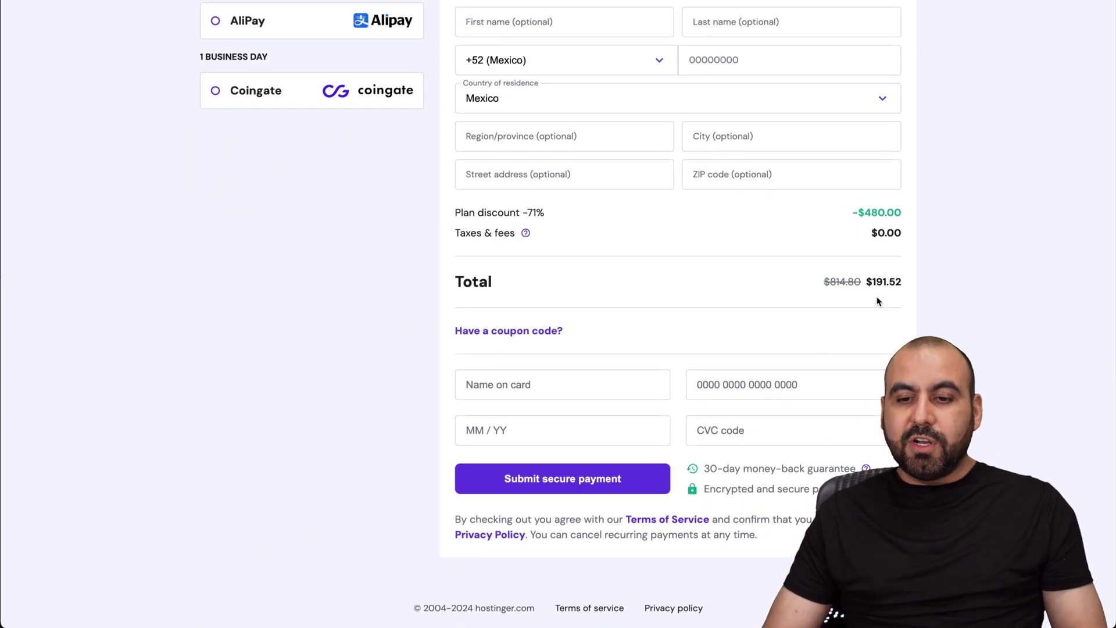
{"action": "left_click", "coordinate": [543, 330]}
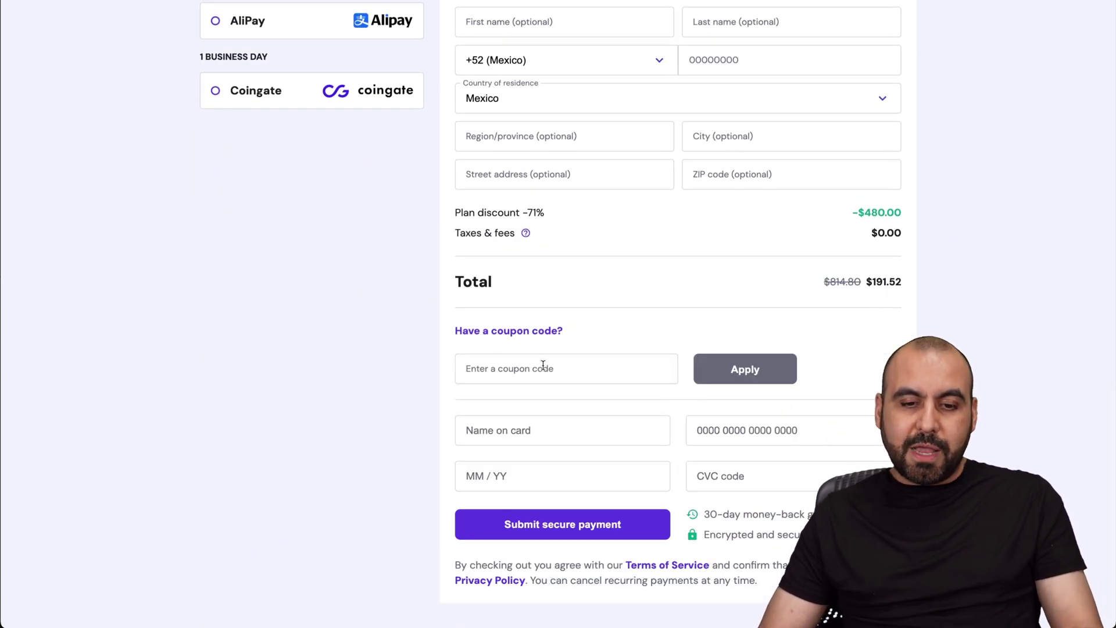
{"action": "left_click", "coordinate": [545, 366]}
{"action": "type", "text": "SAASMASTER"}
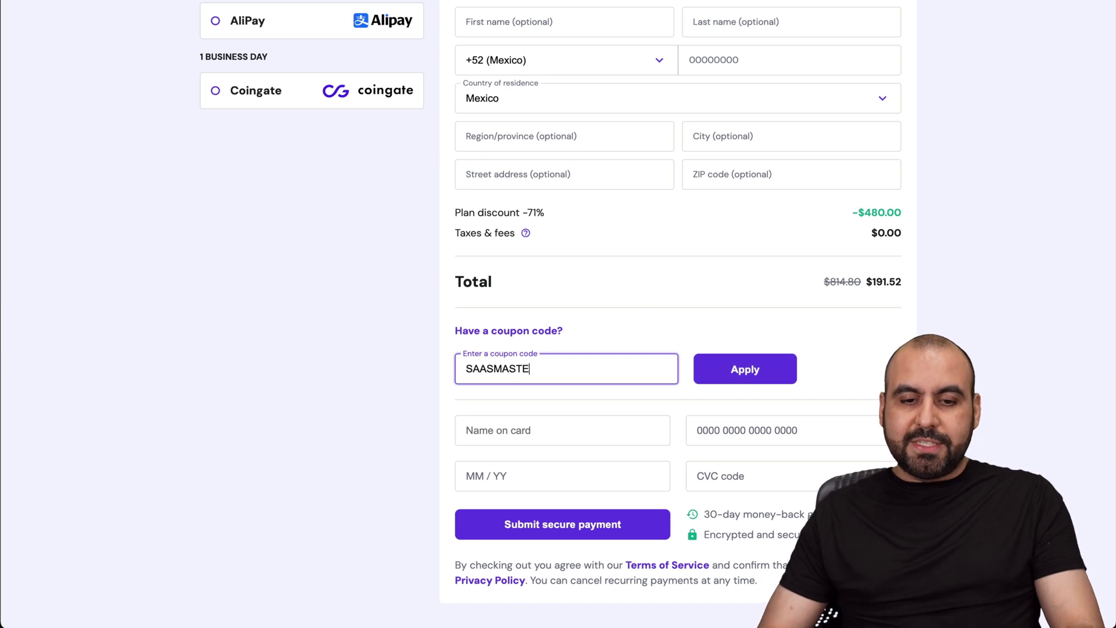
{"action": "left_click", "coordinate": [733, 379]}
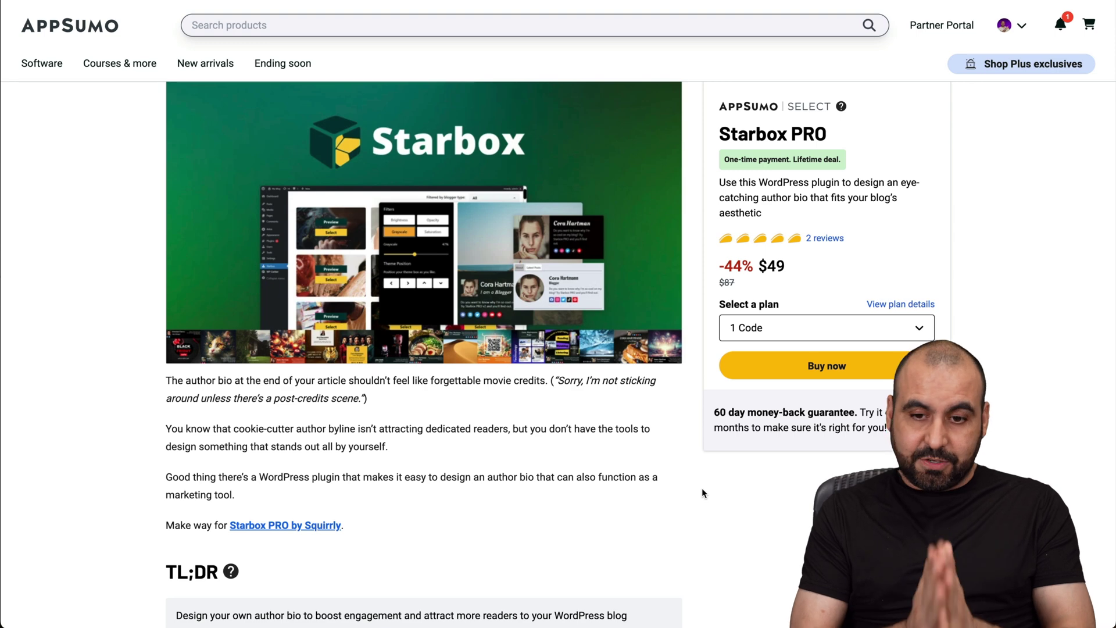
Step: Scroll to the Starbox PRO pricing cards and highlight the Double plan's 5-website limit
{"action": "scroll", "coordinate": [703, 487], "scroll_direction": "down", "scroll_amount": 15}
{"action": "scroll", "coordinate": [702, 488], "scroll_direction": "down", "scroll_amount": 15}
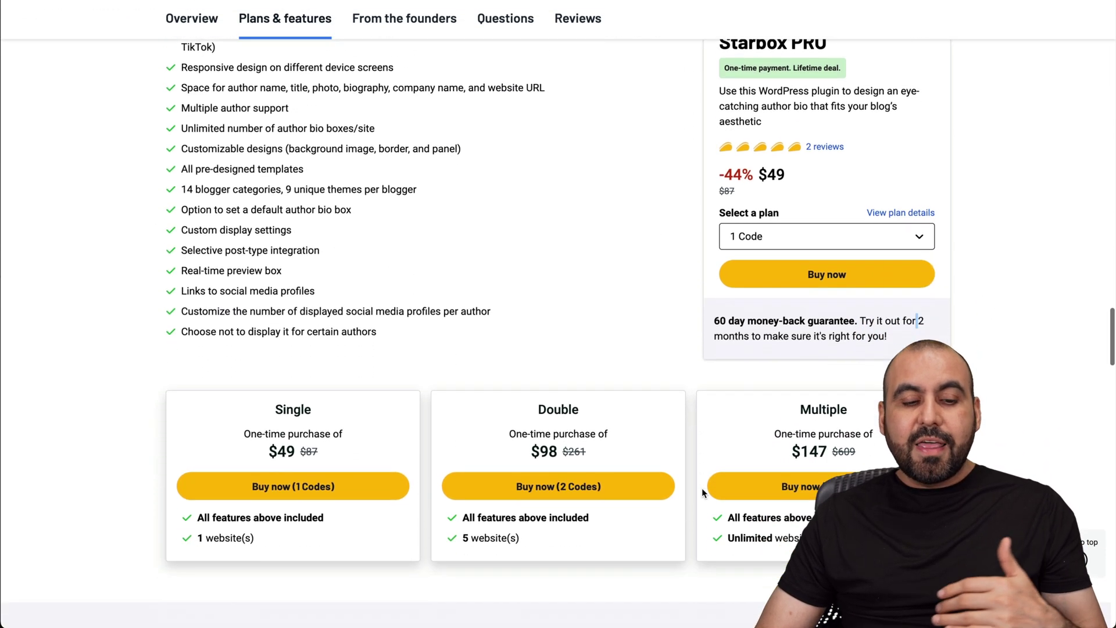
{"action": "scroll", "coordinate": [702, 492], "scroll_direction": "down", "scroll_amount": 3}
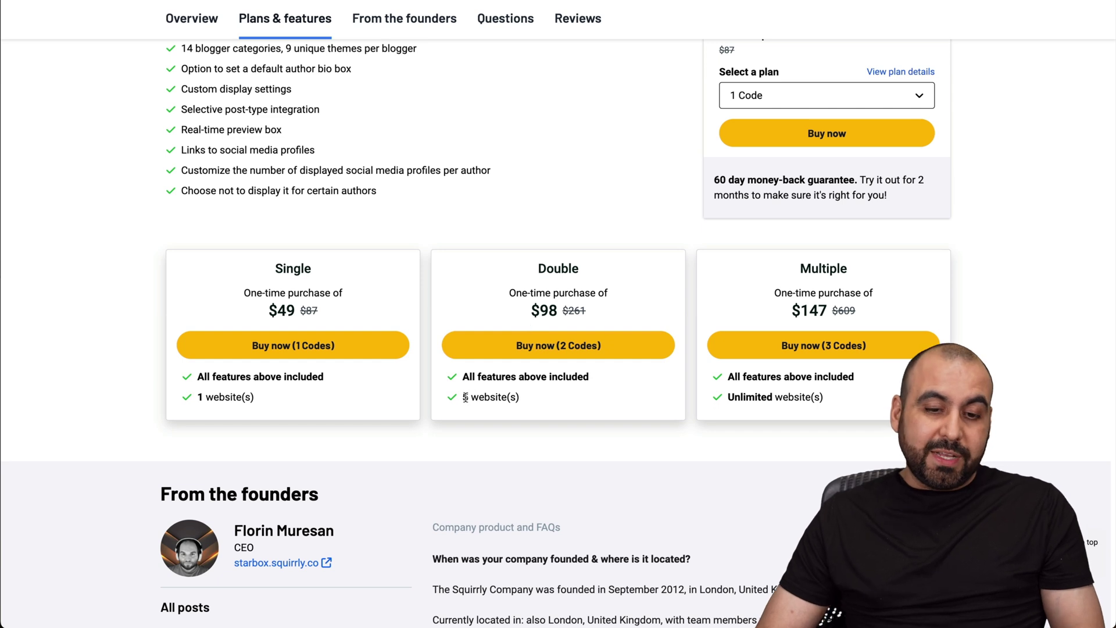
{"action": "left_click_drag", "start_coordinate": [460, 397], "coordinate": [521, 396]}
{"action": "left_click", "coordinate": [527, 400]}
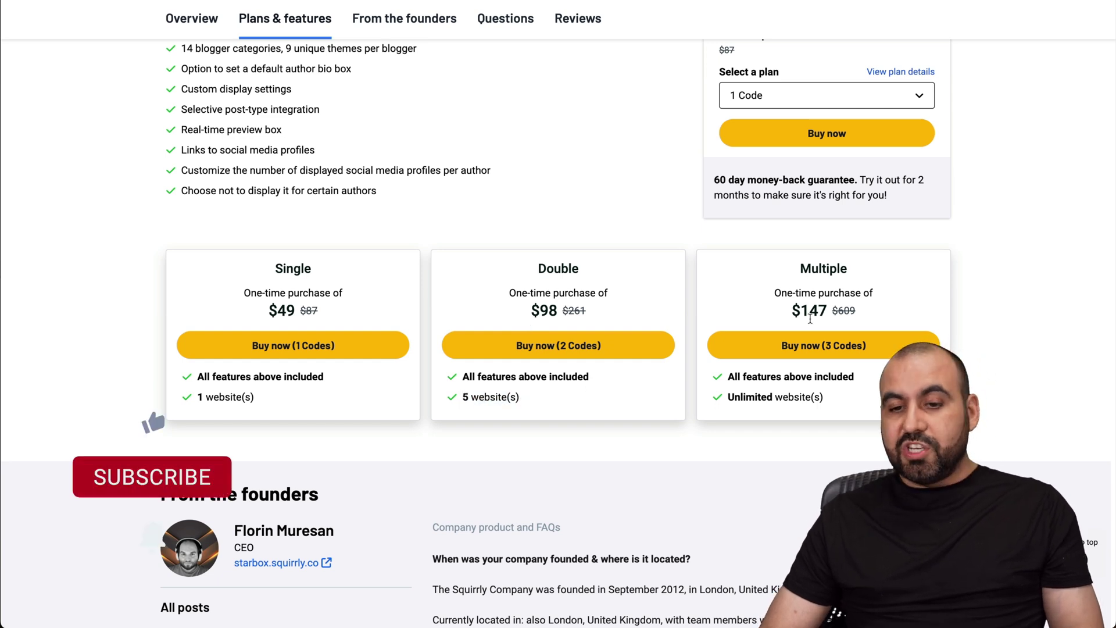
{"action": "left_click_drag", "start_coordinate": [727, 397], "coordinate": [817, 397]}
{"action": "left_click", "coordinate": [818, 397]}
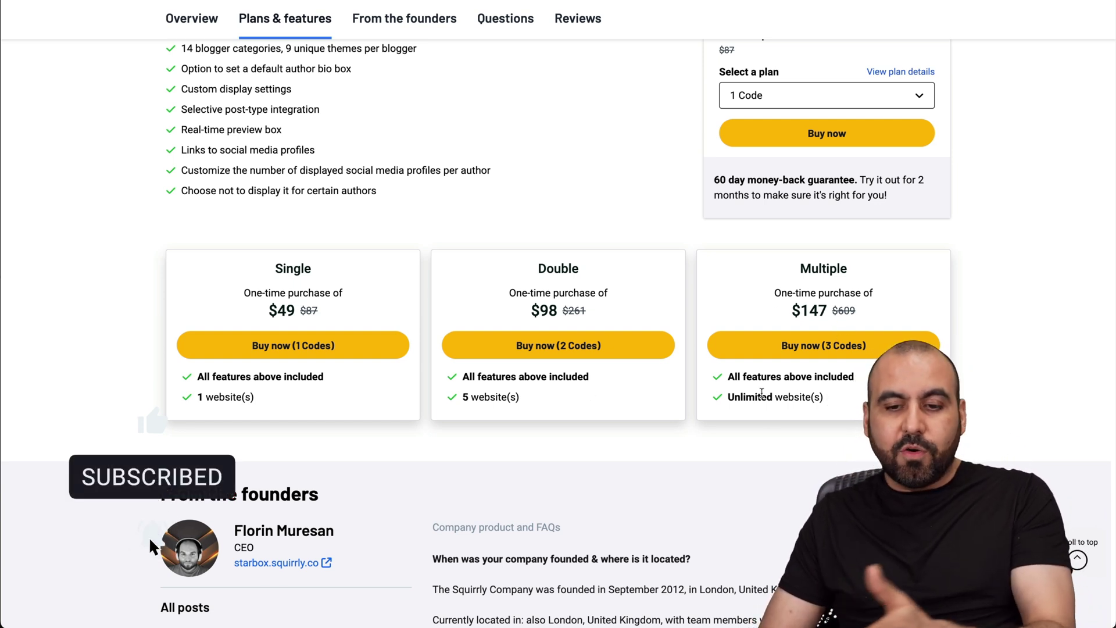
{"action": "left_click_drag", "start_coordinate": [726, 397], "coordinate": [836, 399]}
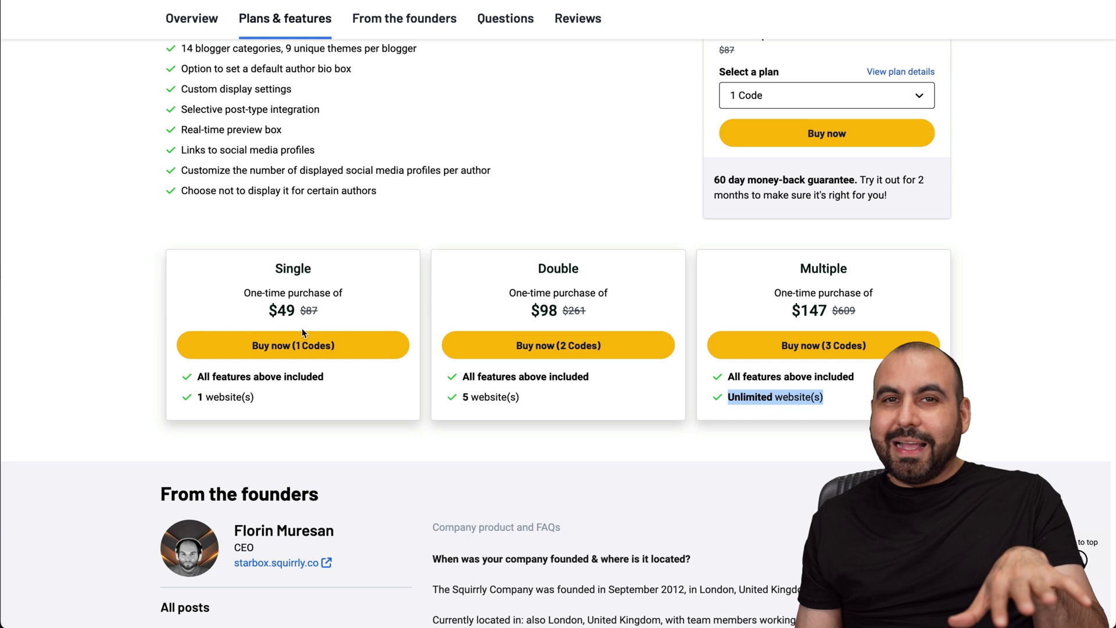
{"action": "left_click", "coordinate": [482, 311]}
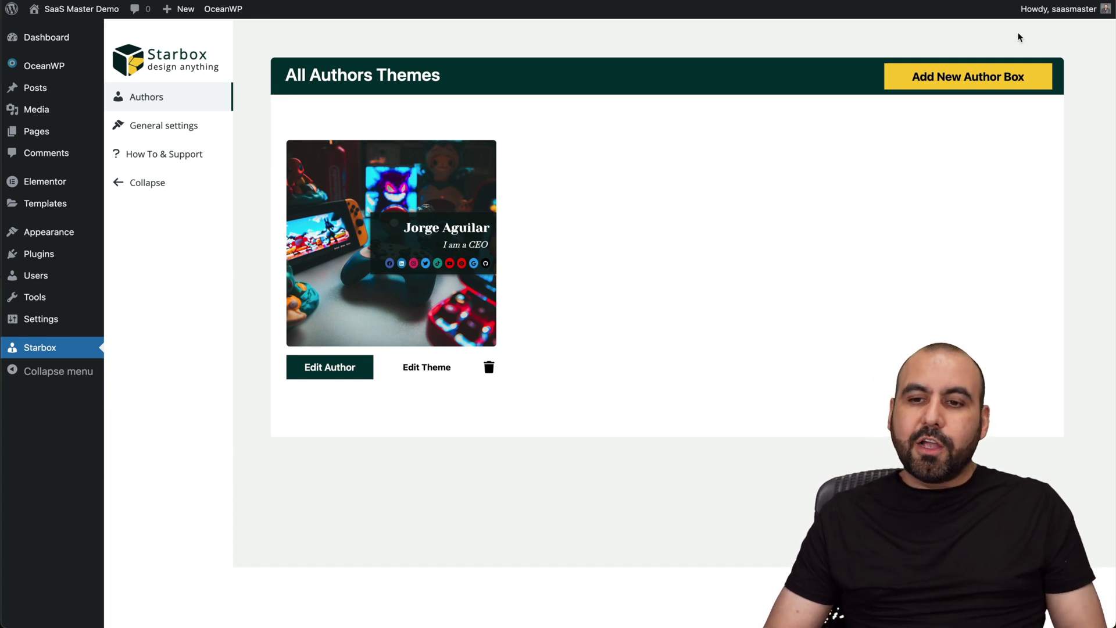
{"action": "left_click", "coordinate": [965, 80]}
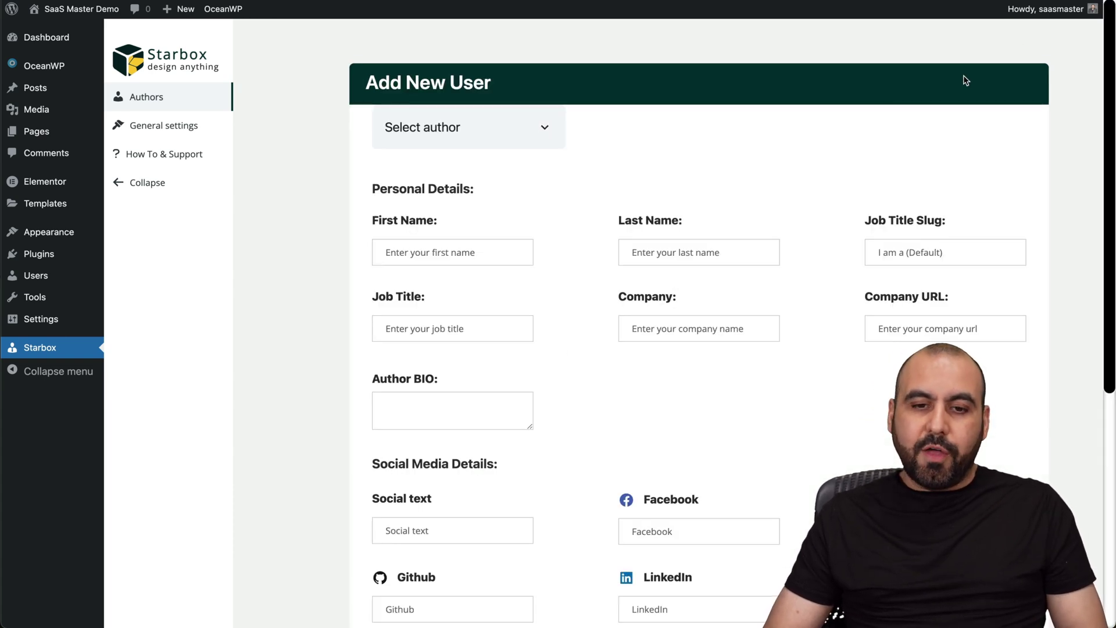
{"action": "left_click", "coordinate": [519, 136]}
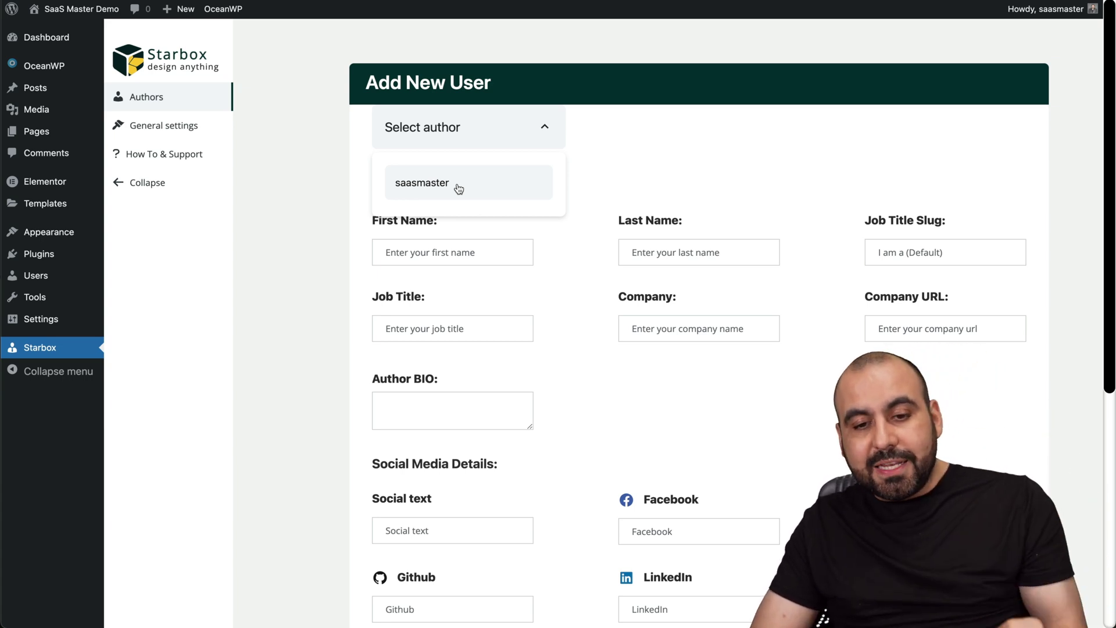
{"action": "left_click", "coordinate": [710, 417]}
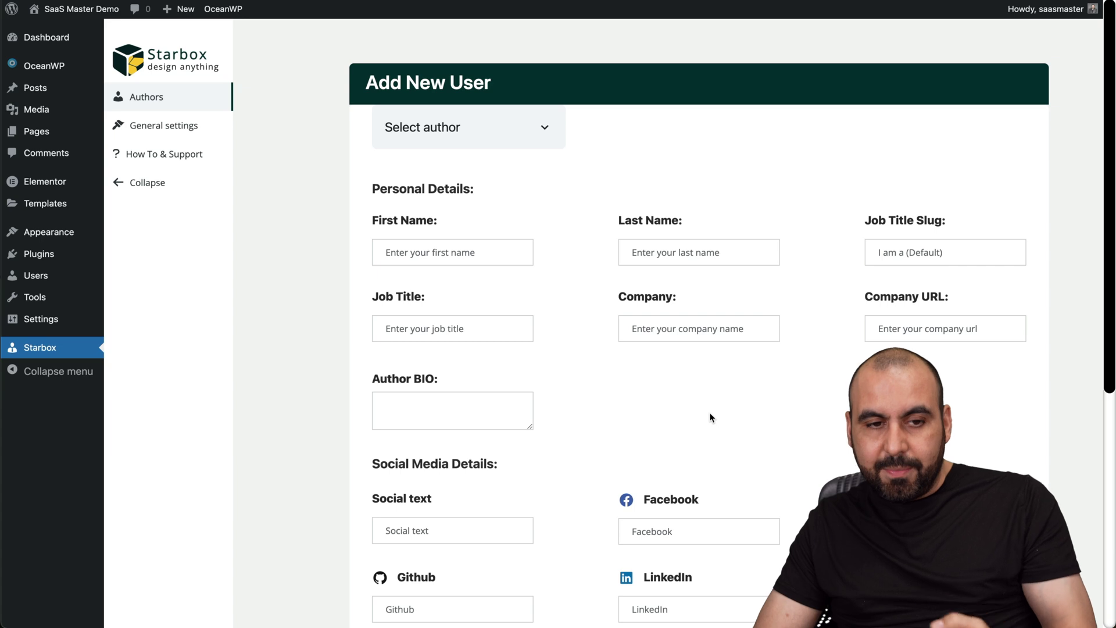
{"action": "left_click", "coordinate": [139, 103]}
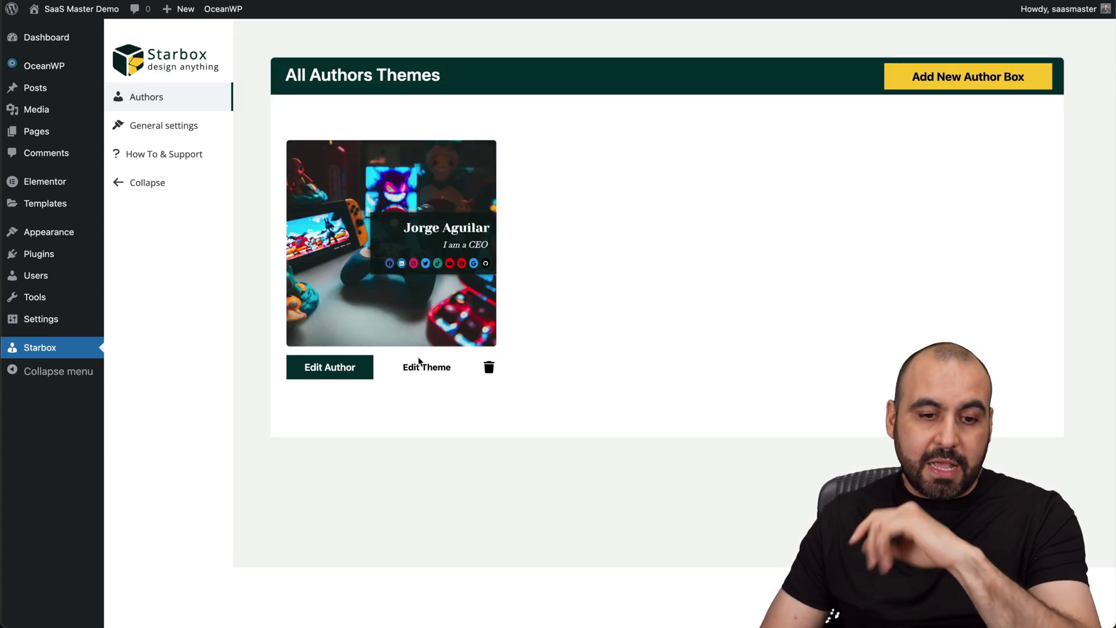
Step: Fill in the author's Company, Company URL and LinkedIn profile fields
{"action": "left_click", "coordinate": [336, 371]}
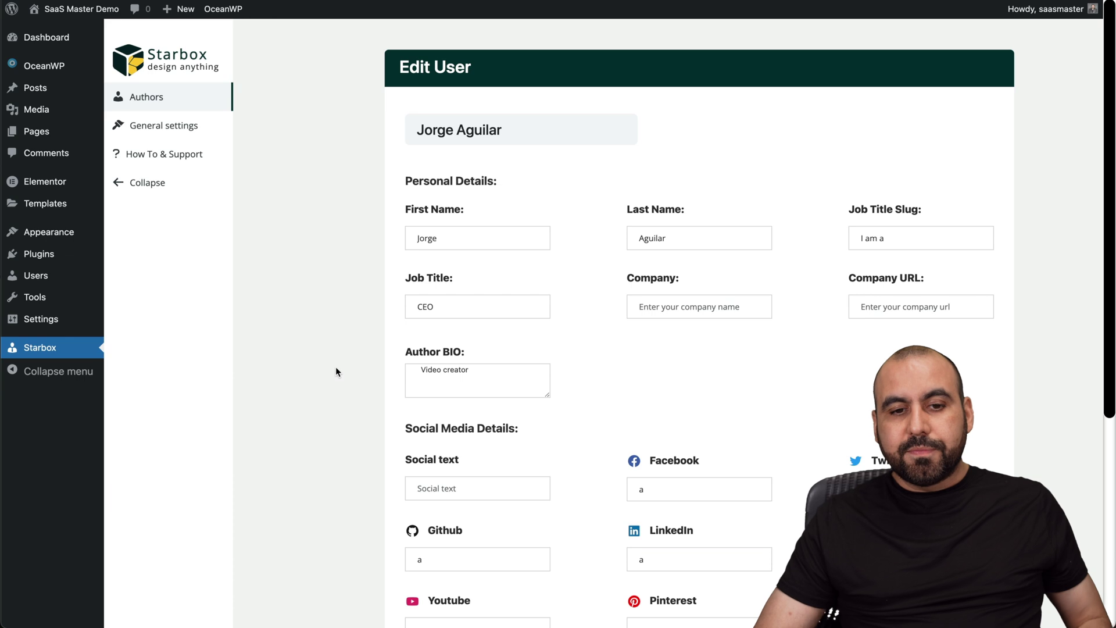
{"action": "scroll", "coordinate": [382, 461], "scroll_direction": "down", "scroll_amount": 1}
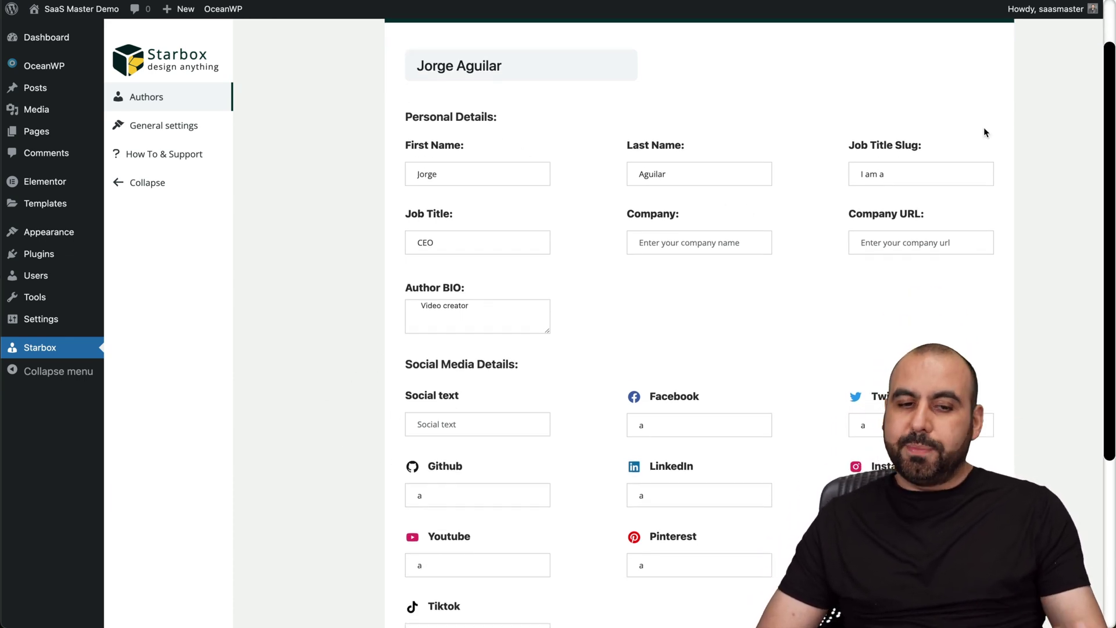
{"action": "left_click", "coordinate": [748, 241]}
{"action": "left_click", "coordinate": [900, 241]}
{"action": "left_click", "coordinate": [733, 242]}
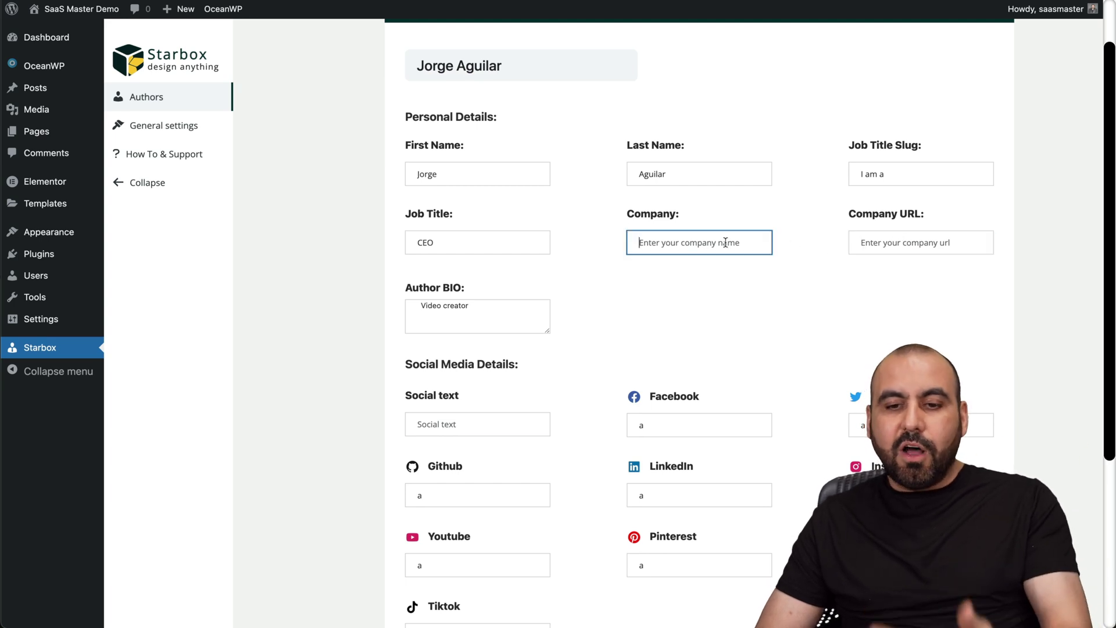
{"action": "left_click", "coordinate": [911, 241]}
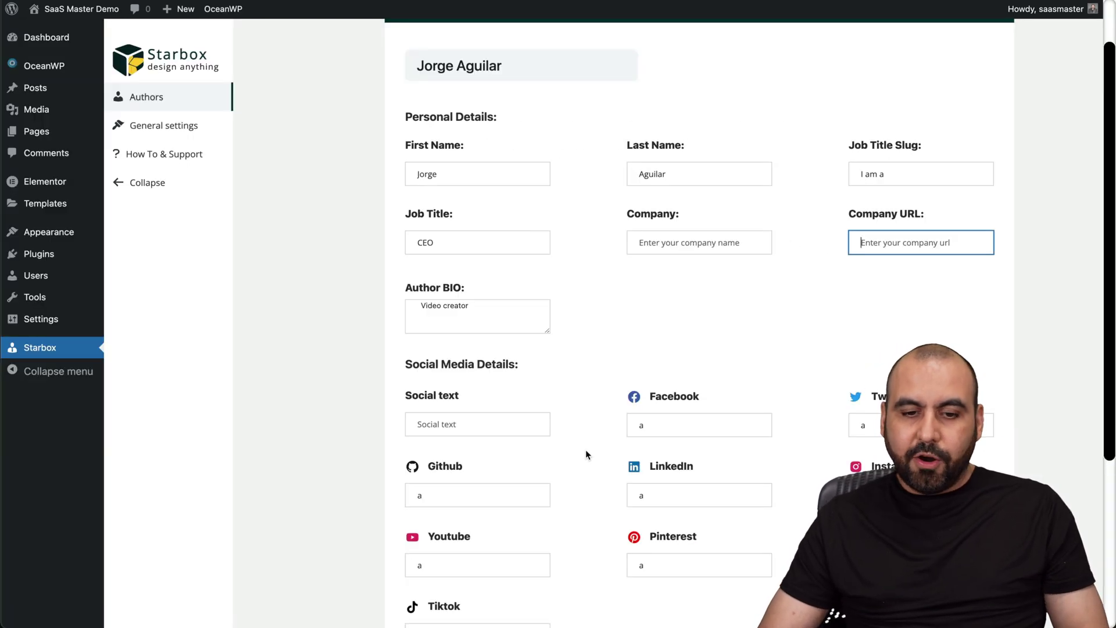
{"action": "scroll", "coordinate": [585, 450], "scroll_direction": "down", "scroll_amount": 4}
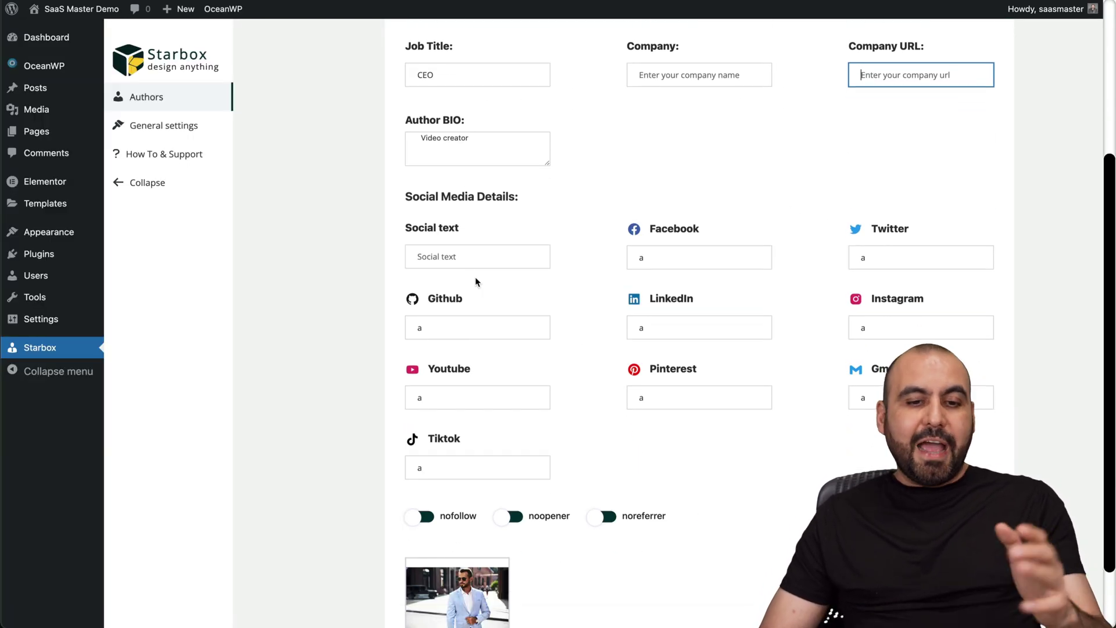
{"action": "left_click", "coordinate": [667, 320]}
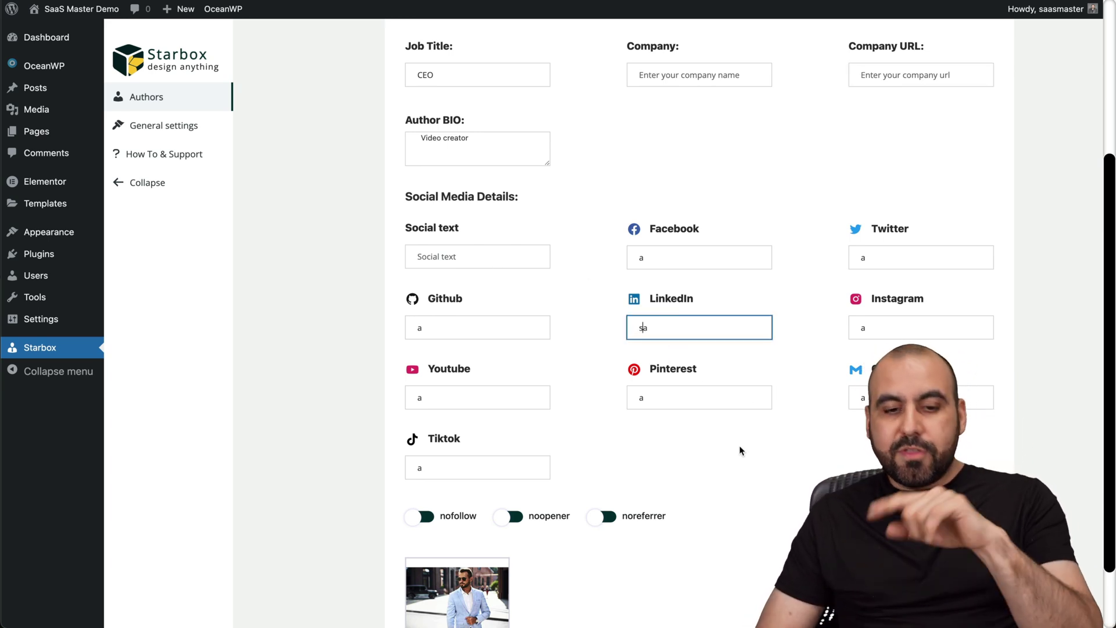
{"action": "scroll", "coordinate": [738, 451], "scroll_direction": "down", "scroll_amount": 2}
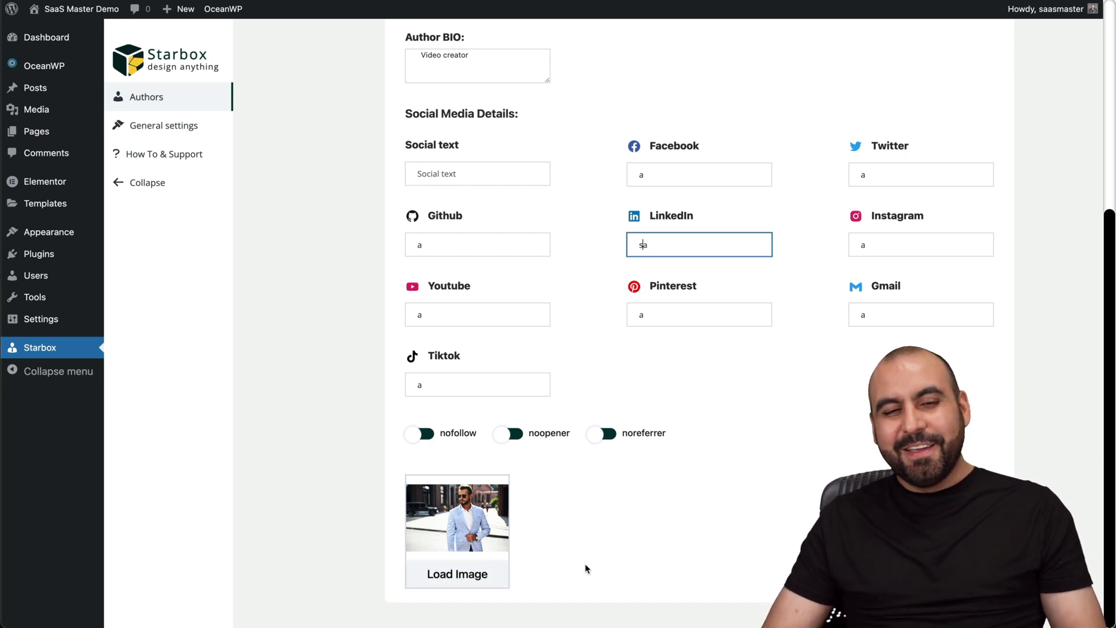
Step: Open the Starbox author boxes list and the author box's theme editor
{"action": "scroll", "coordinate": [805, 513], "scroll_direction": "up", "scroll_amount": 5}
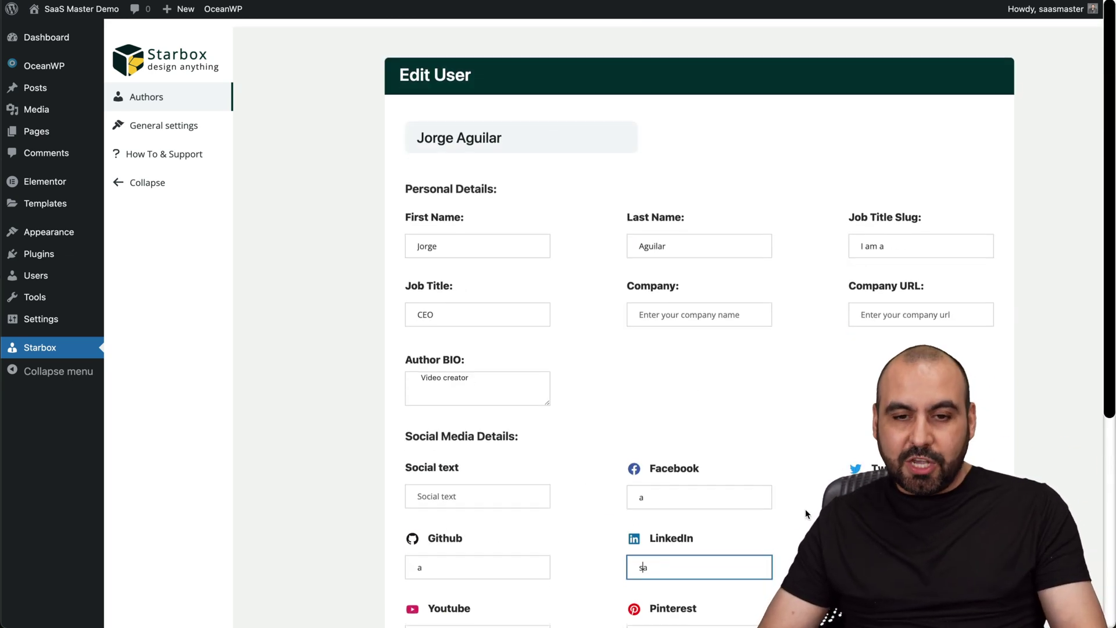
{"action": "left_click", "coordinate": [164, 125]}
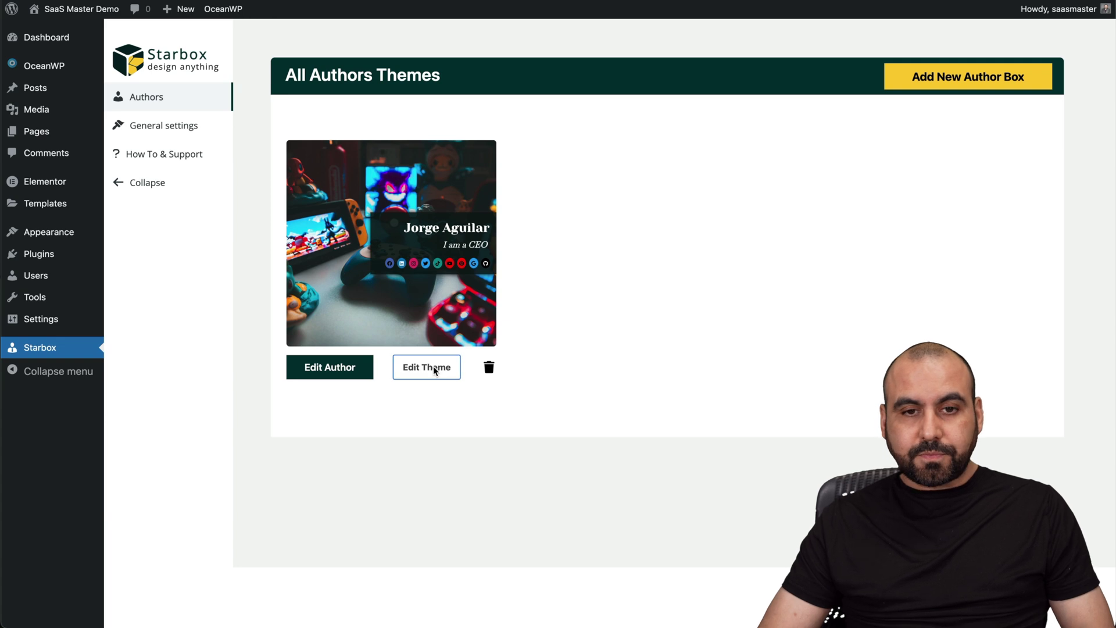
{"action": "left_click", "coordinate": [434, 370]}
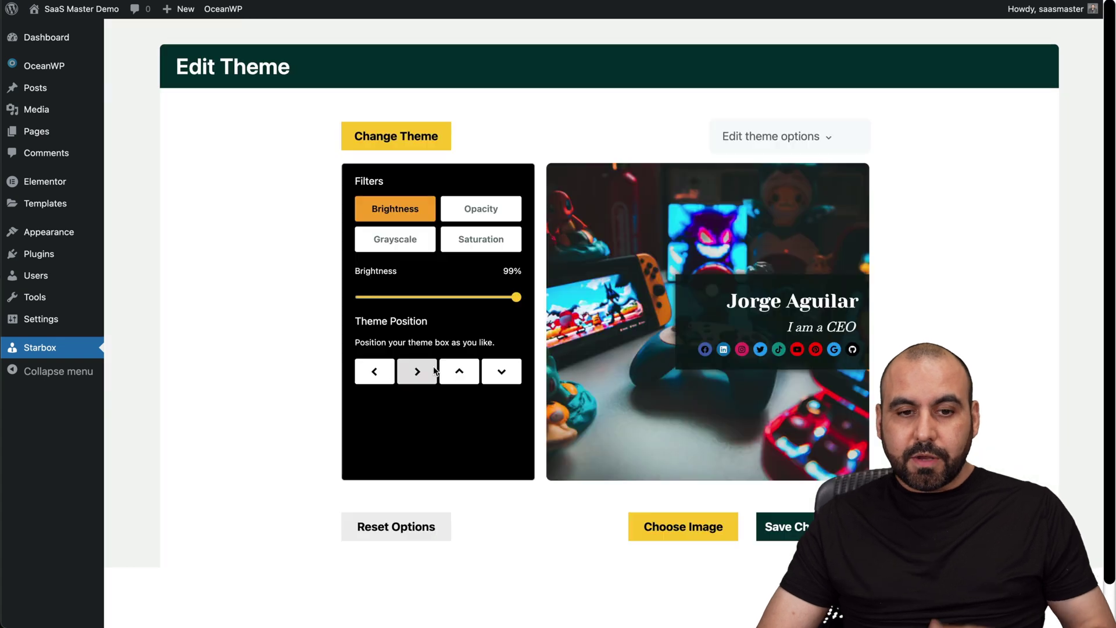
Step: Compare theme categories, then preview and select the first Highly Visual woodcarving theme
{"action": "left_click", "coordinate": [384, 133]}
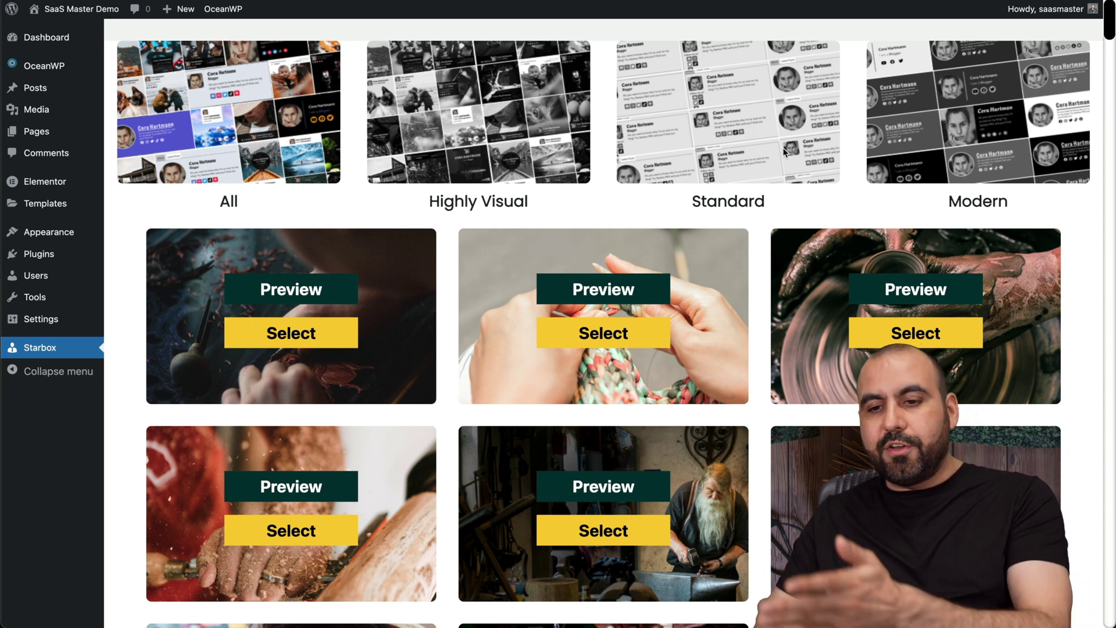
{"action": "left_click", "coordinate": [511, 108]}
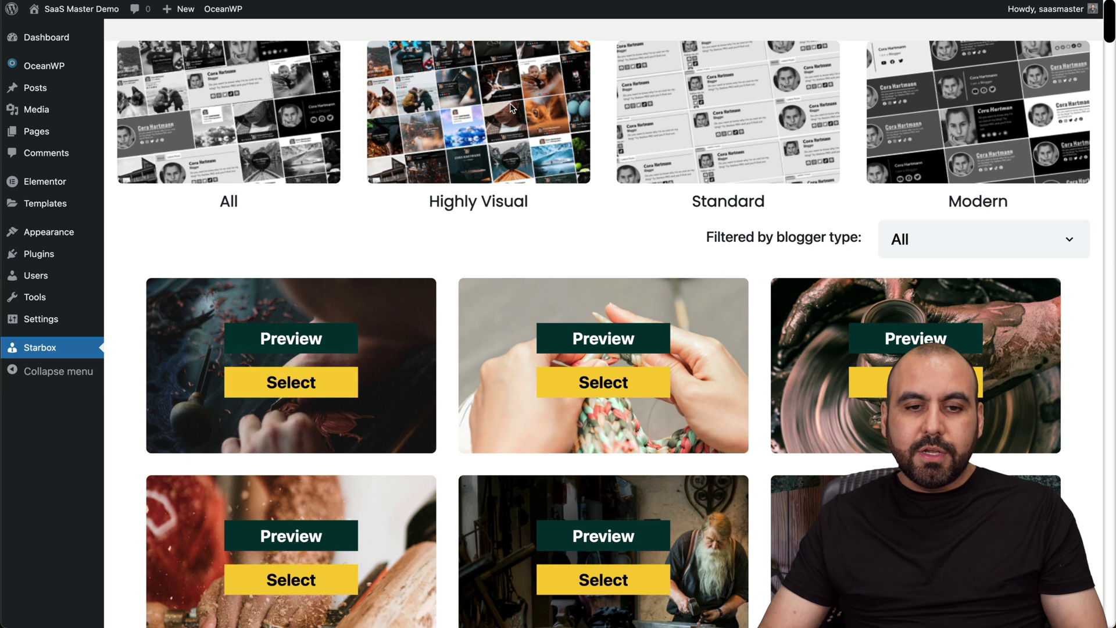
{"action": "left_click", "coordinate": [741, 133]}
{"action": "left_click", "coordinate": [943, 156]}
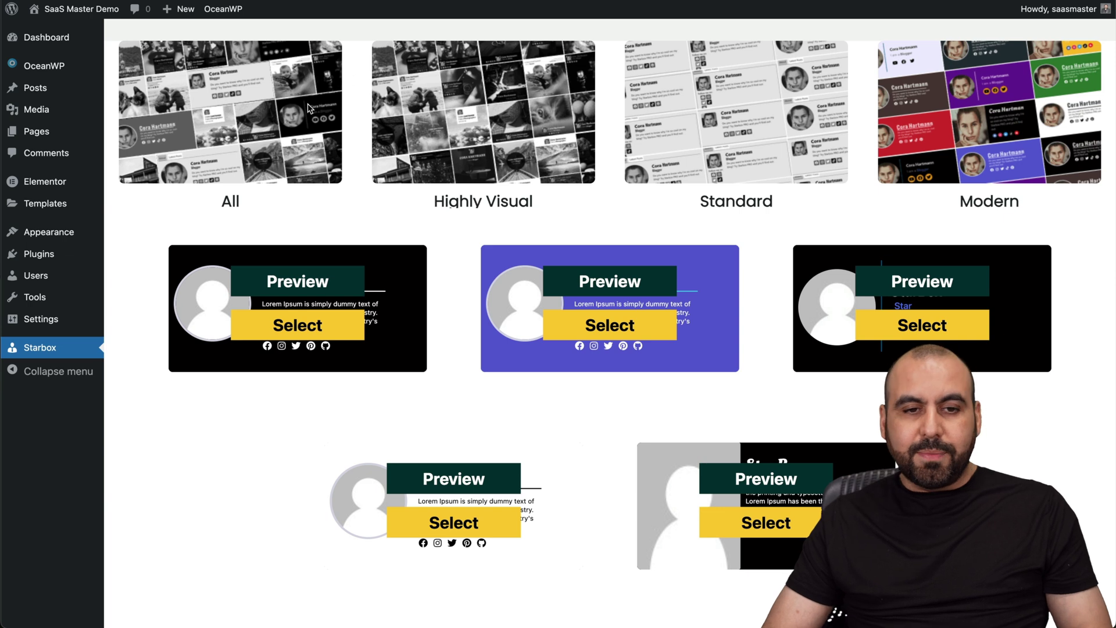
{"action": "left_click", "coordinate": [483, 131]}
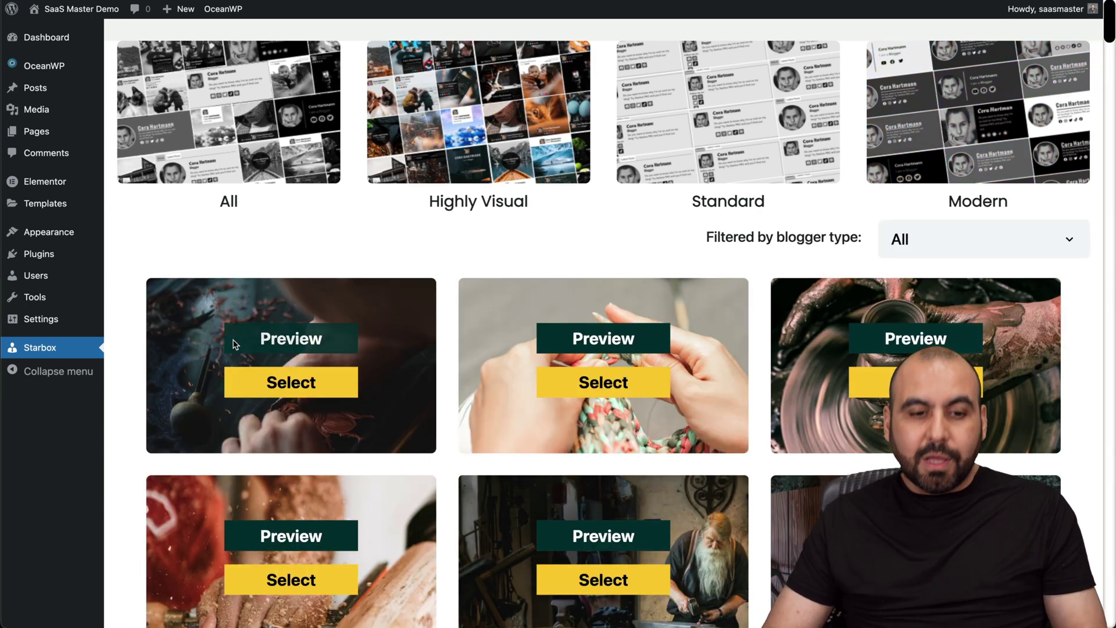
{"action": "left_click", "coordinate": [304, 344]}
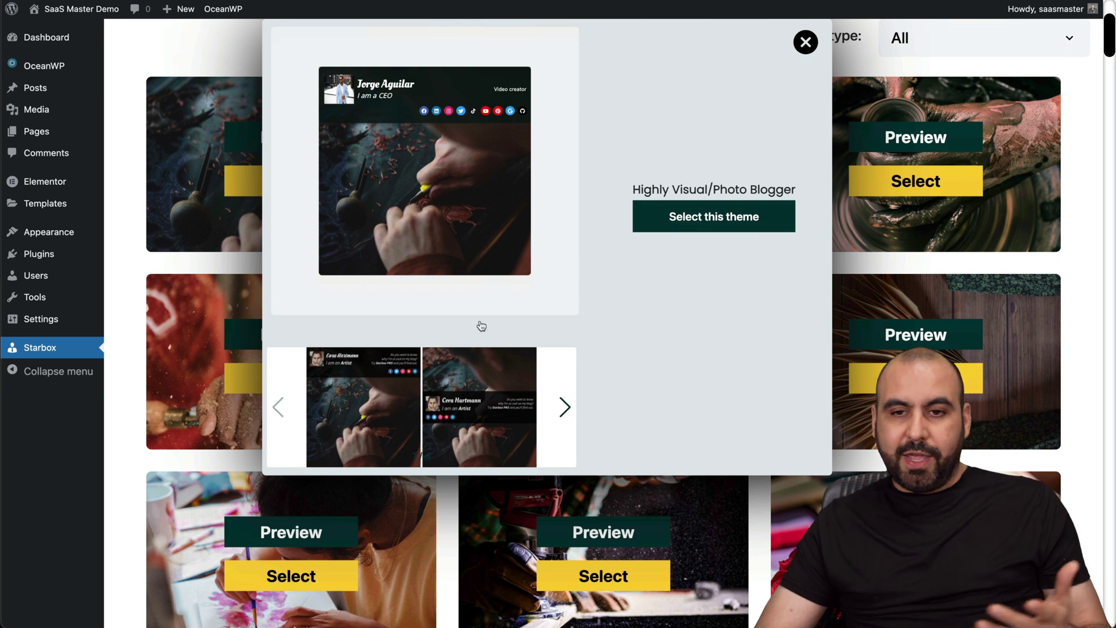
{"action": "left_click", "coordinate": [806, 42]}
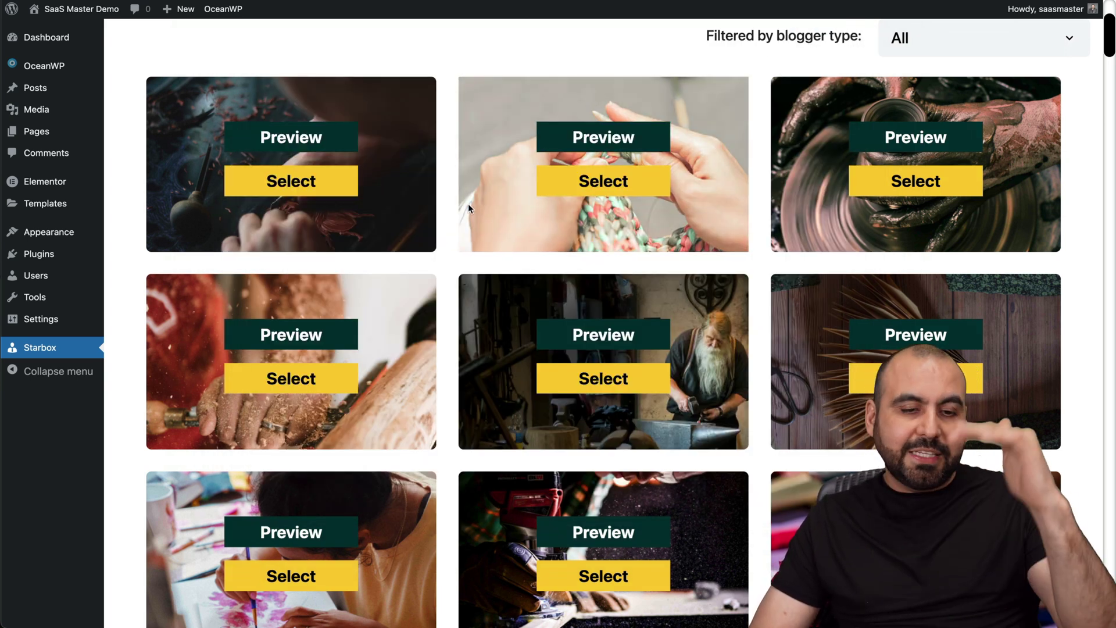
{"action": "left_click", "coordinate": [299, 185]}
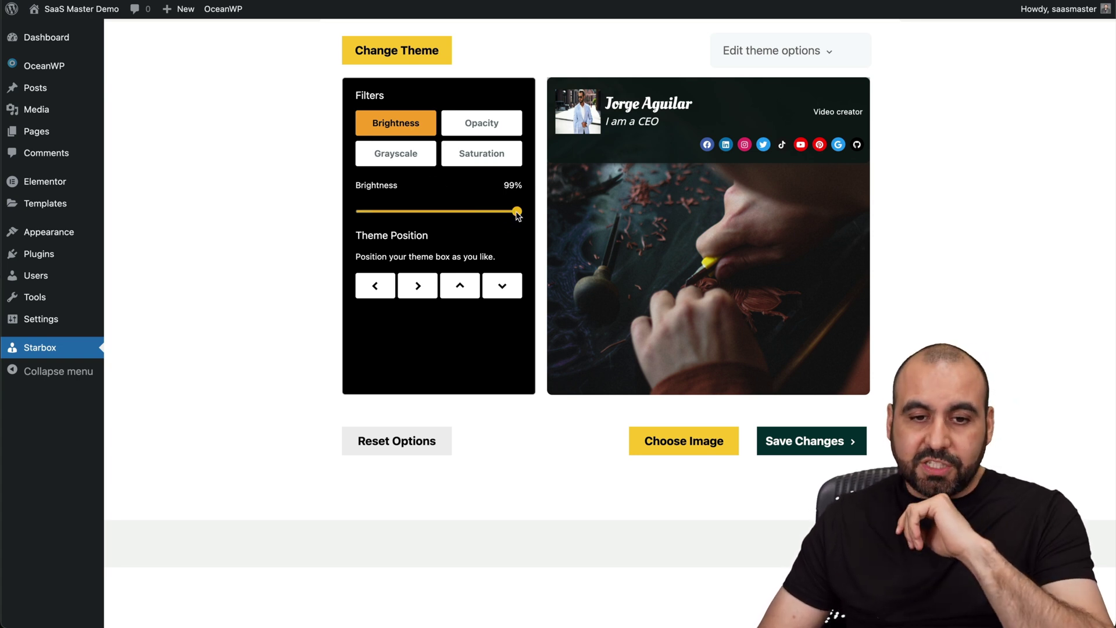
Step: Try the brightness, opacity, grayscale and saturation filters on the photo
{"action": "left_click_drag", "start_coordinate": [517, 211], "coordinate": [580, 218]}
{"action": "left_click", "coordinate": [501, 128]}
{"action": "left_click", "coordinate": [413, 165]}
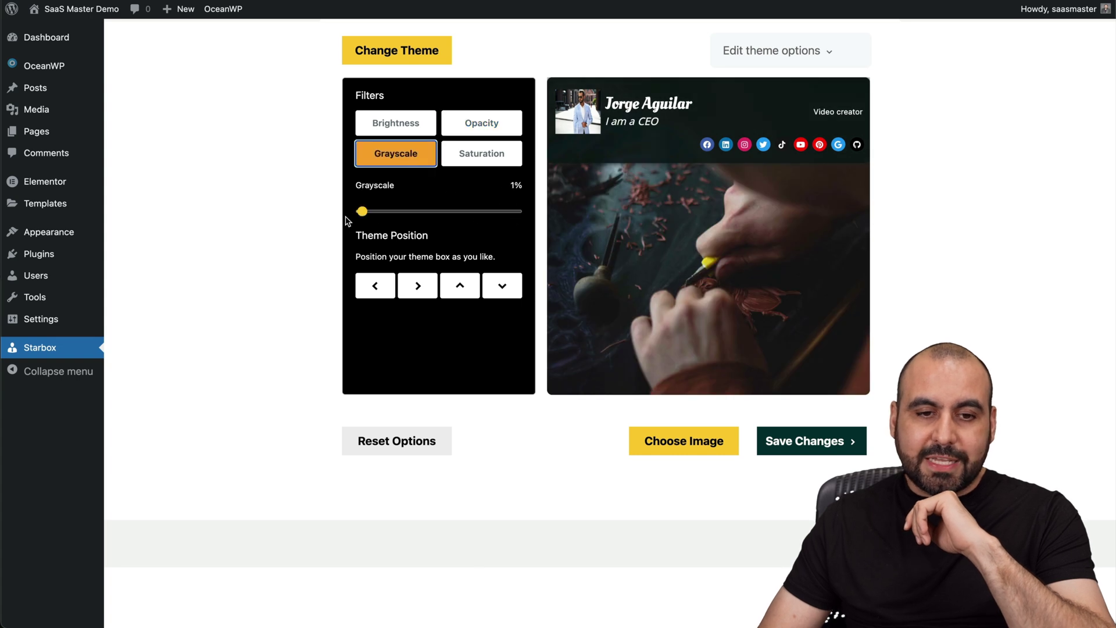
{"action": "mouse_move", "coordinate": [361, 212]}
{"action": "left_mouse_down"}
{"action": "mouse_move", "coordinate": [546, 213]}
{"action": "mouse_move", "coordinate": [378, 226]}
{"action": "mouse_move", "coordinate": [365, 214]}
{"action": "mouse_move", "coordinate": [444, 214]}
{"action": "mouse_move", "coordinate": [366, 218]}
{"action": "left_mouse_up"}
{"action": "left_click", "coordinate": [465, 155]}
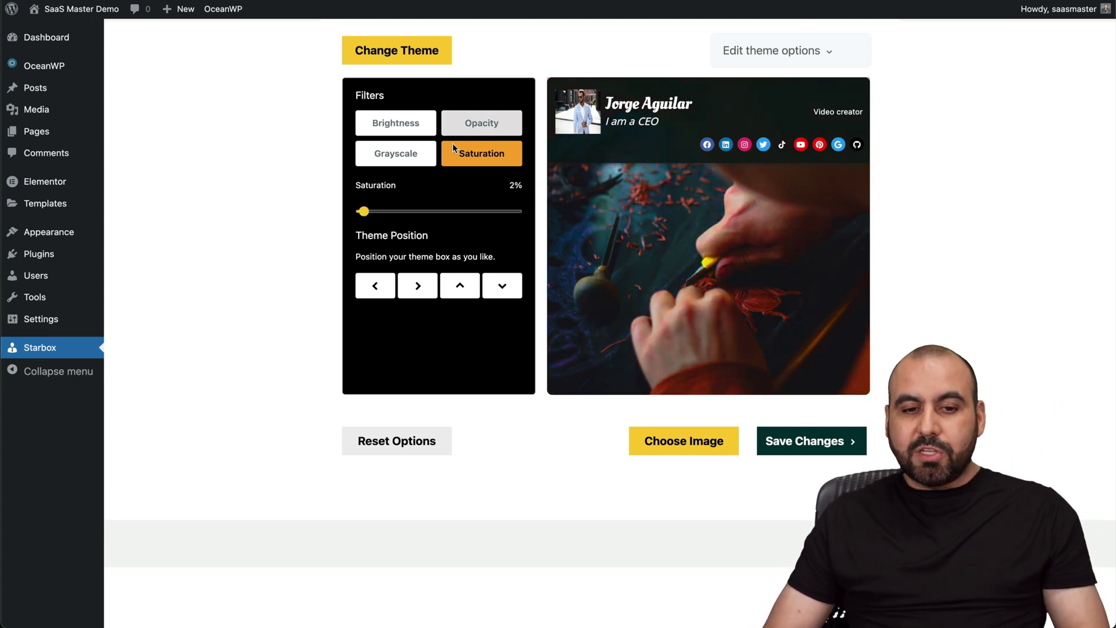
Step: Move the name panel down nine positions to near the photo's middle
{"action": "left_click", "coordinate": [501, 294]}
{"action": "left_click", "coordinate": [501, 294]}
{"action": "left_click", "coordinate": [501, 294]}
{"action": "left_click", "coordinate": [501, 294]}
{"action": "left_click", "coordinate": [501, 294]}
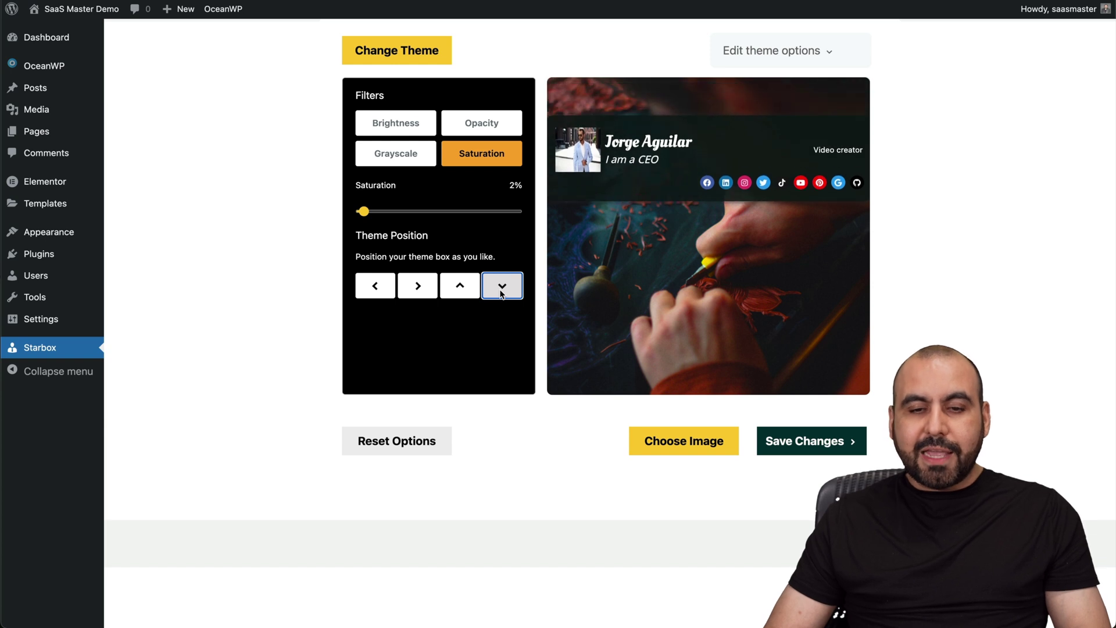
{"action": "left_click", "coordinate": [501, 294]}
{"action": "left_click", "coordinate": [501, 294]}
{"action": "left_click", "coordinate": [501, 294]}
{"action": "left_click", "coordinate": [501, 295]}
{"action": "left_click", "coordinate": [501, 294]}
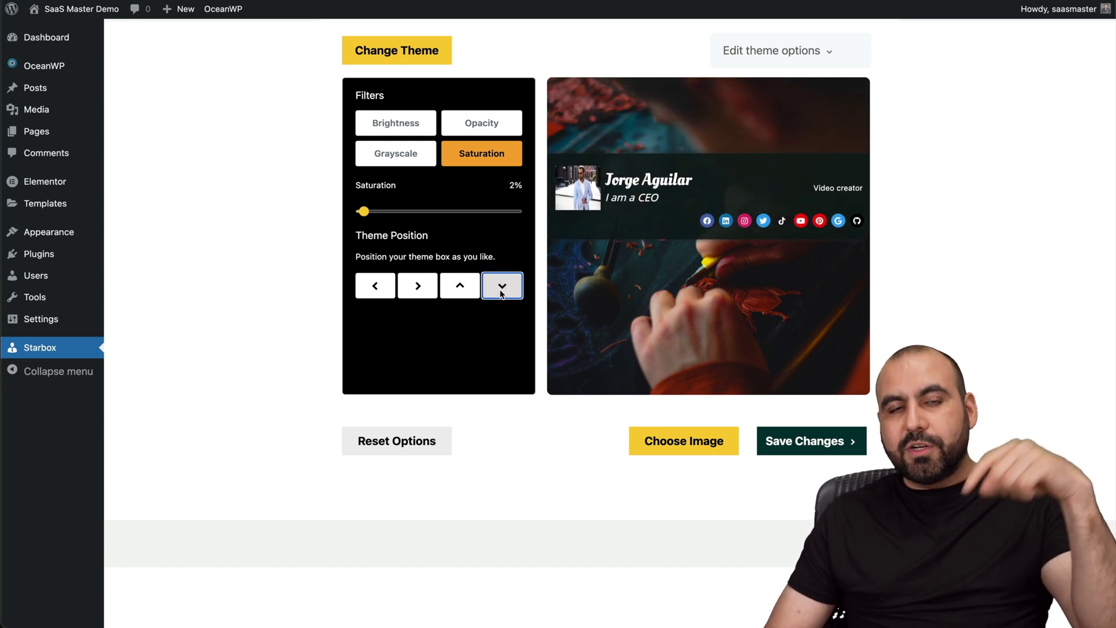
{"action": "left_click", "coordinate": [501, 295]}
{"action": "left_click", "coordinate": [501, 294]}
{"action": "left_click", "coordinate": [501, 294]}
{"action": "left_click_drag", "start_coordinate": [604, 264], "coordinate": [840, 216]}
{"action": "left_click", "coordinate": [909, 218]}
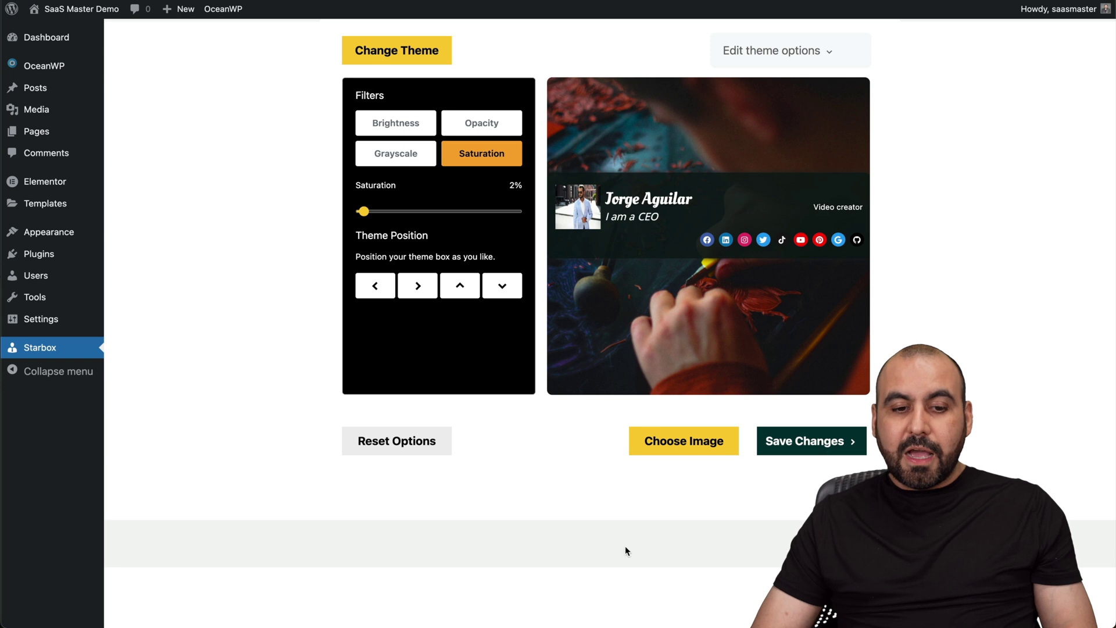
Step: Set the jumping-man lake photo as background and reset the name panel to the top
{"action": "left_click", "coordinate": [695, 445]}
{"action": "left_click", "coordinate": [267, 166]}
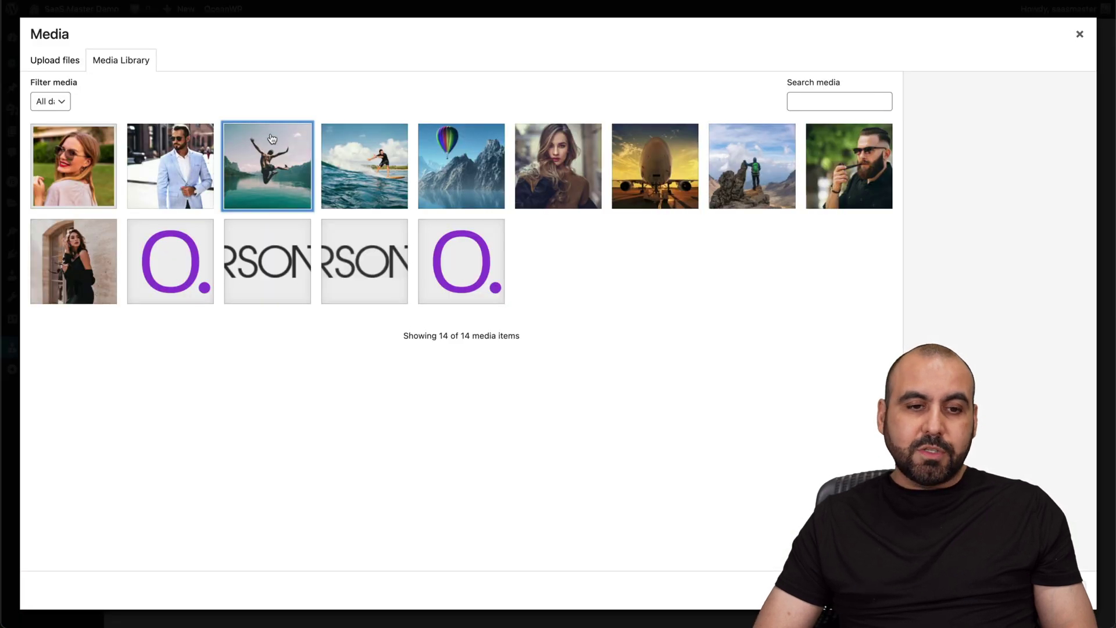
{"action": "left_click", "coordinate": [1064, 589]}
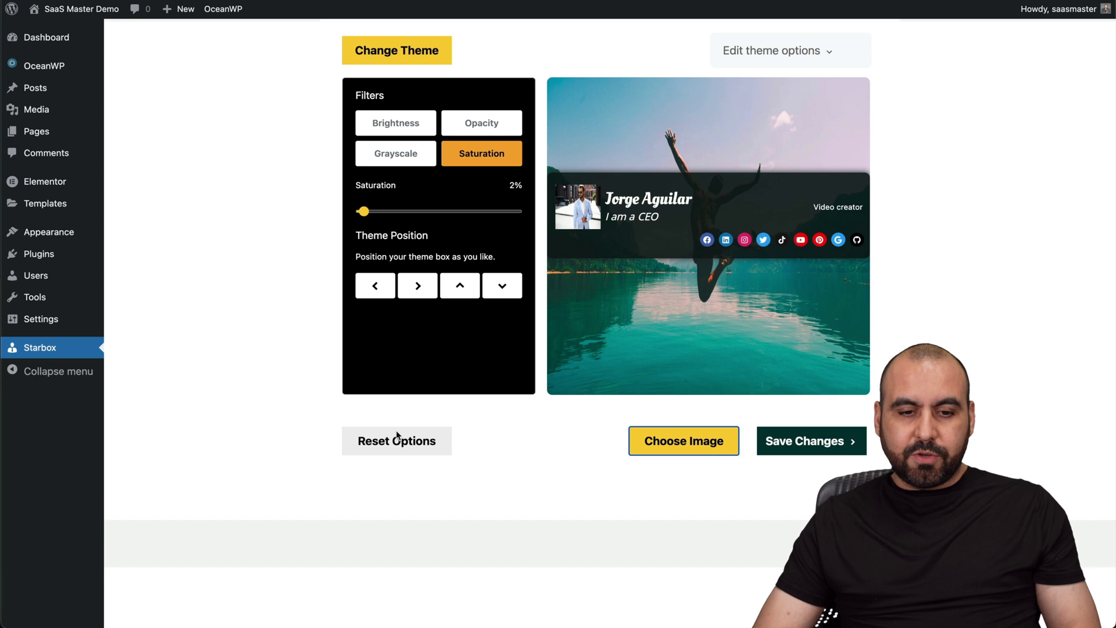
{"action": "left_click", "coordinate": [399, 454]}
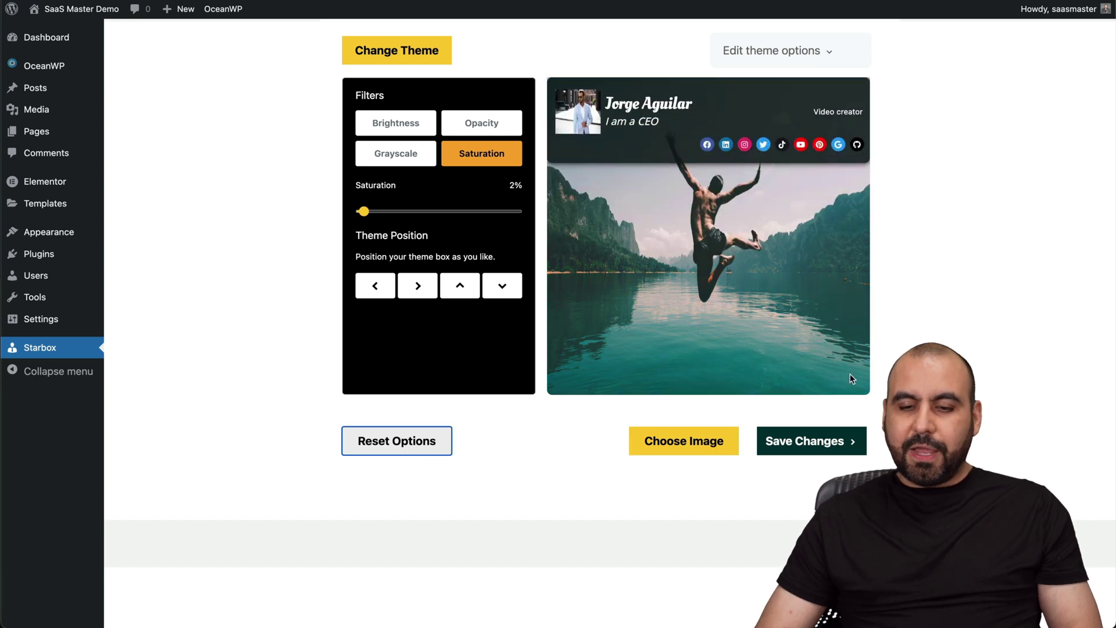
Step: Save the author box theme and check it on the blog post
{"action": "left_click", "coordinate": [808, 444]}
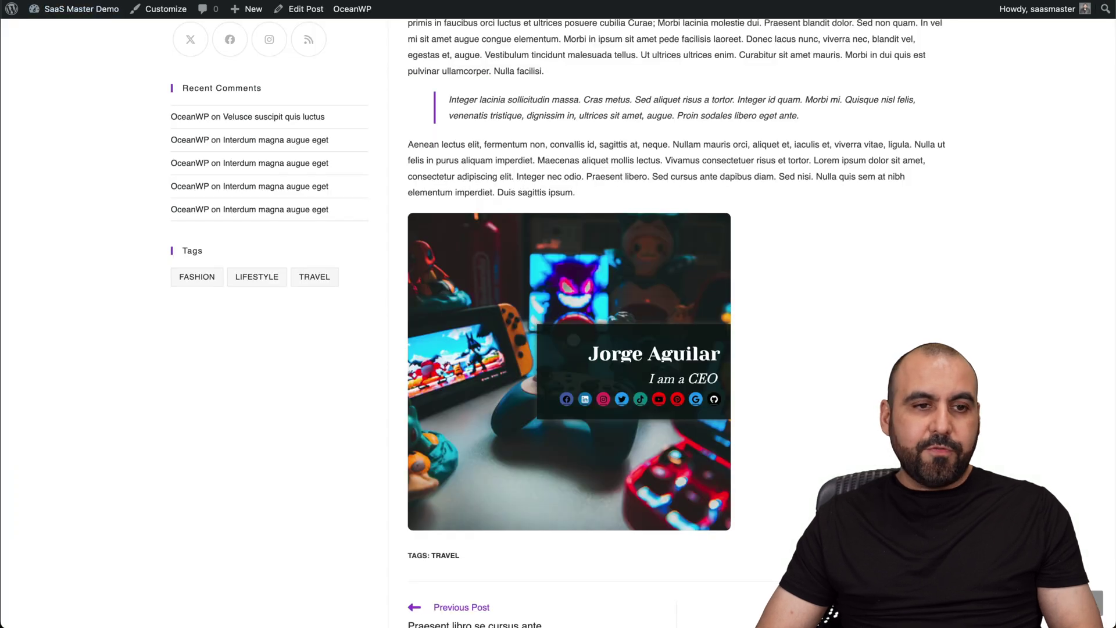
{"action": "key", "text": "super+r"}
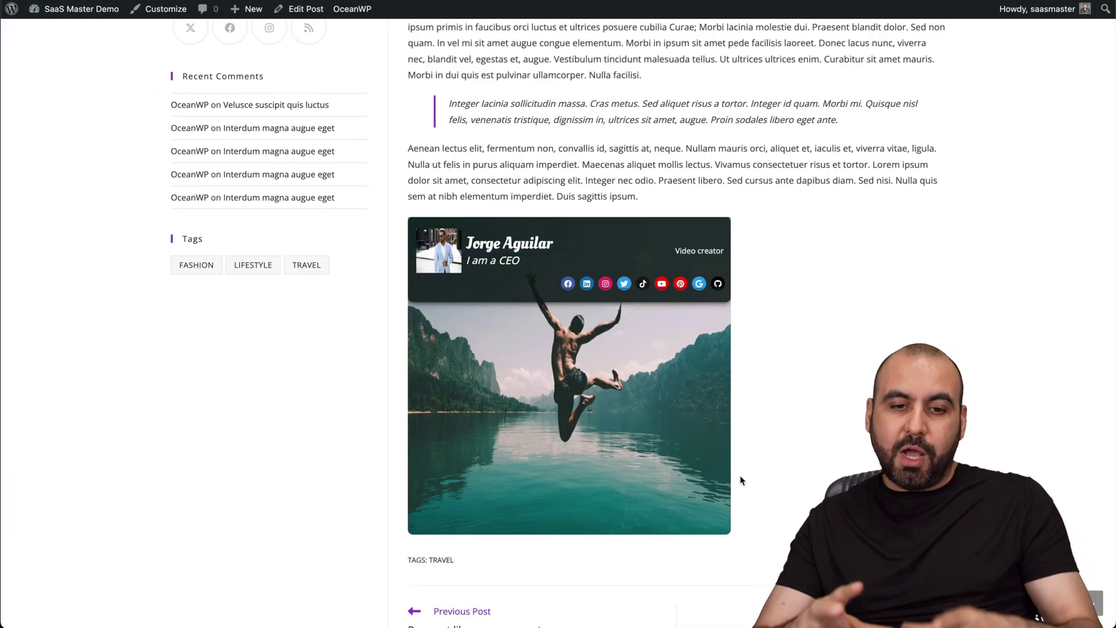
{"action": "key", "text": "ctrl+shift+Tab"}
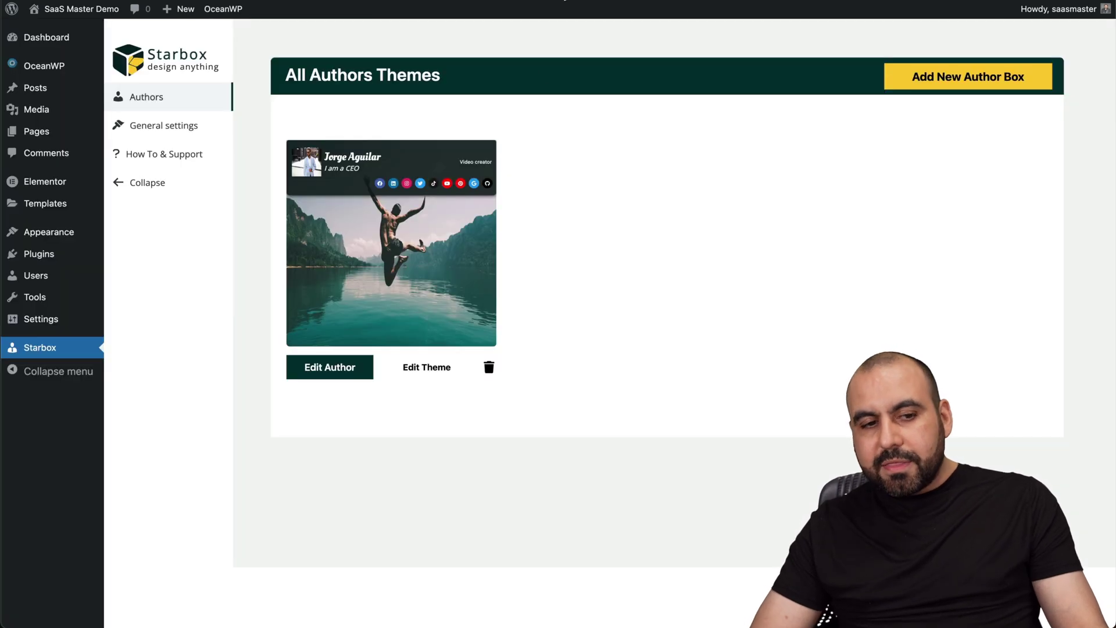
{"action": "left_click", "coordinate": [194, 135]}
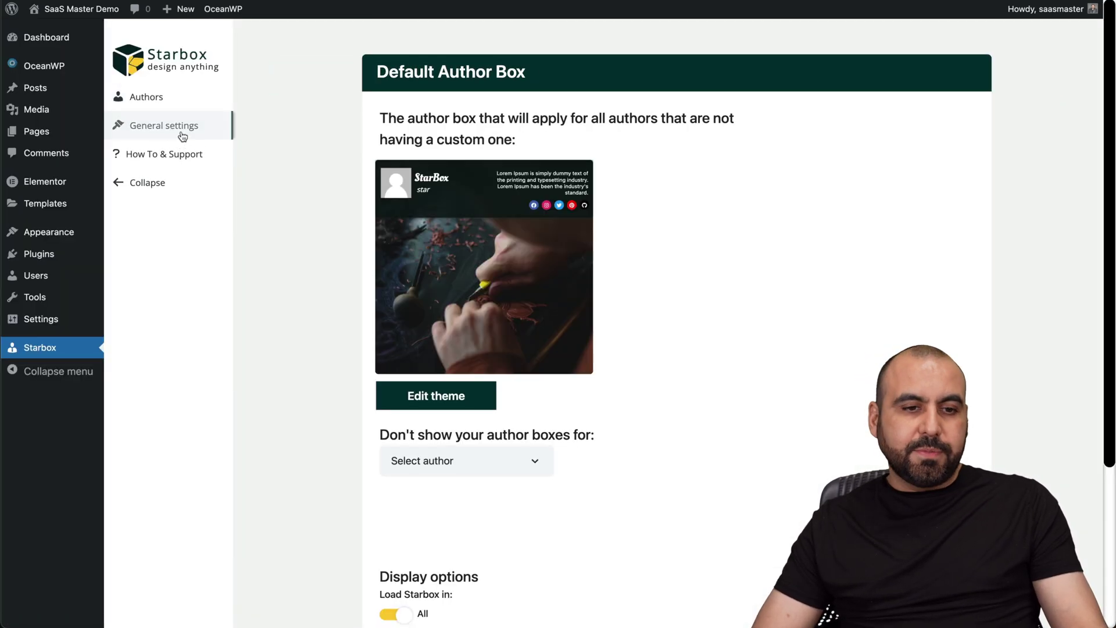
Step: Review the Default Author Box, Display options and Delete data settings
{"action": "scroll", "coordinate": [542, 406], "scroll_direction": "down", "scroll_amount": 4}
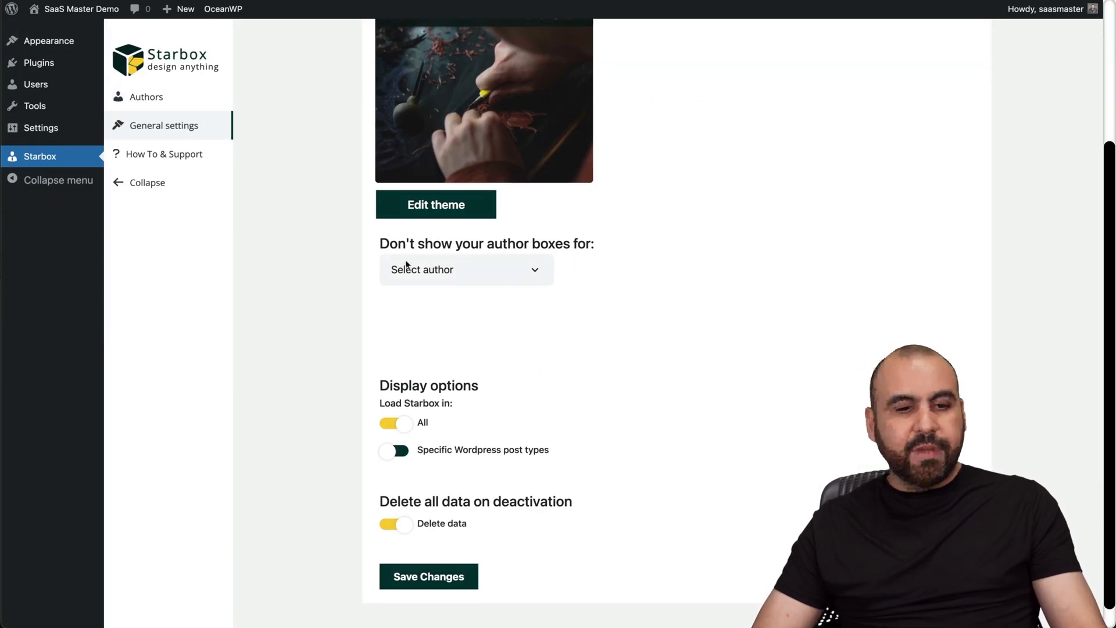
{"action": "scroll", "coordinate": [468, 302], "scroll_direction": "down", "scroll_amount": 1}
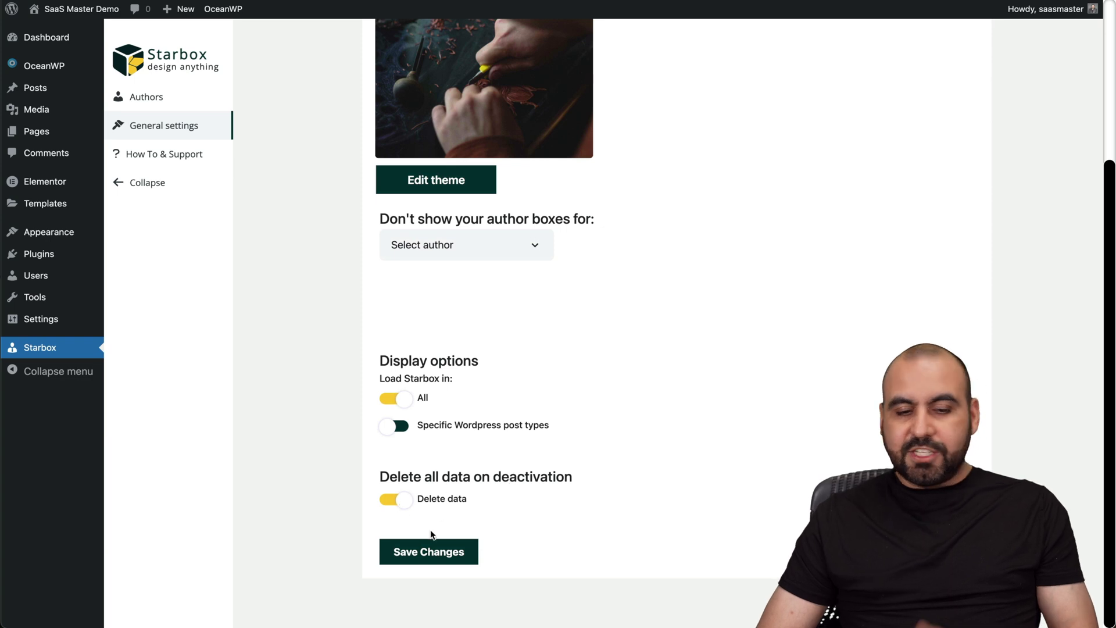
{"action": "scroll", "coordinate": [426, 539], "scroll_direction": "up", "scroll_amount": 5}
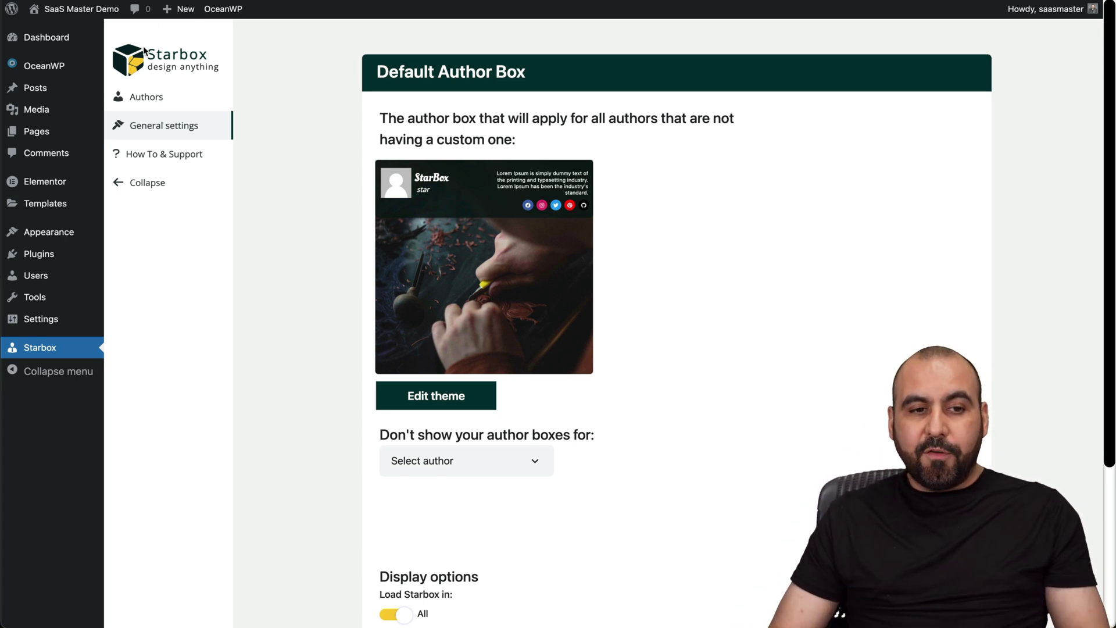
{"action": "left_click", "coordinate": [148, 97]}
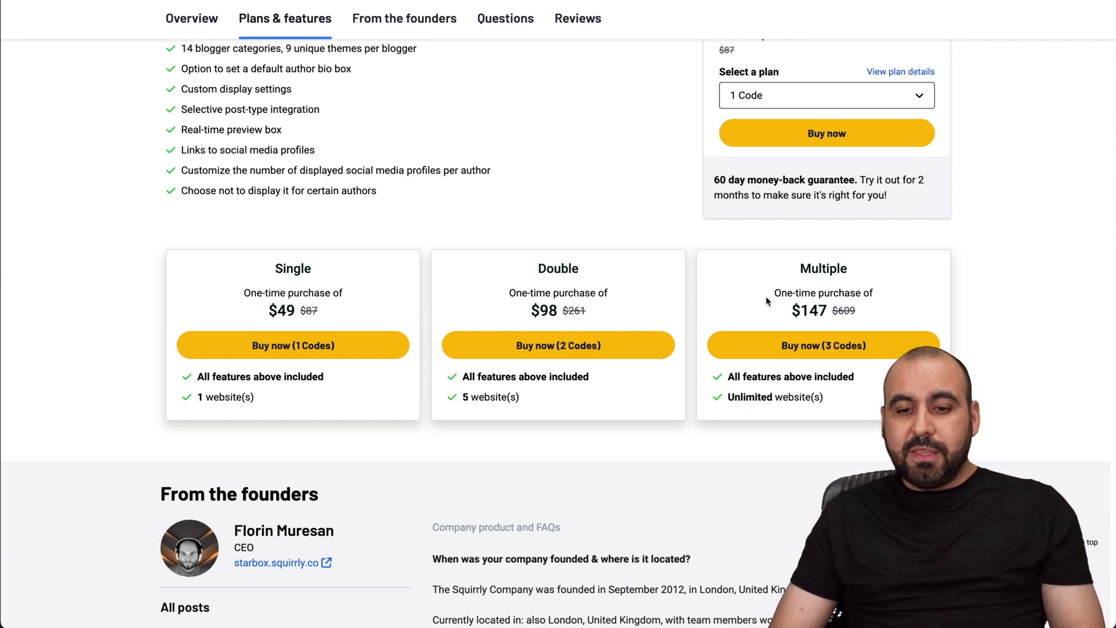
Step: Highlight the Multiple tier's unlimited websites and the 60-day money-back guarantee
{"action": "triple_click", "coordinate": [755, 399]}
{"action": "left_click", "coordinate": [755, 398]}
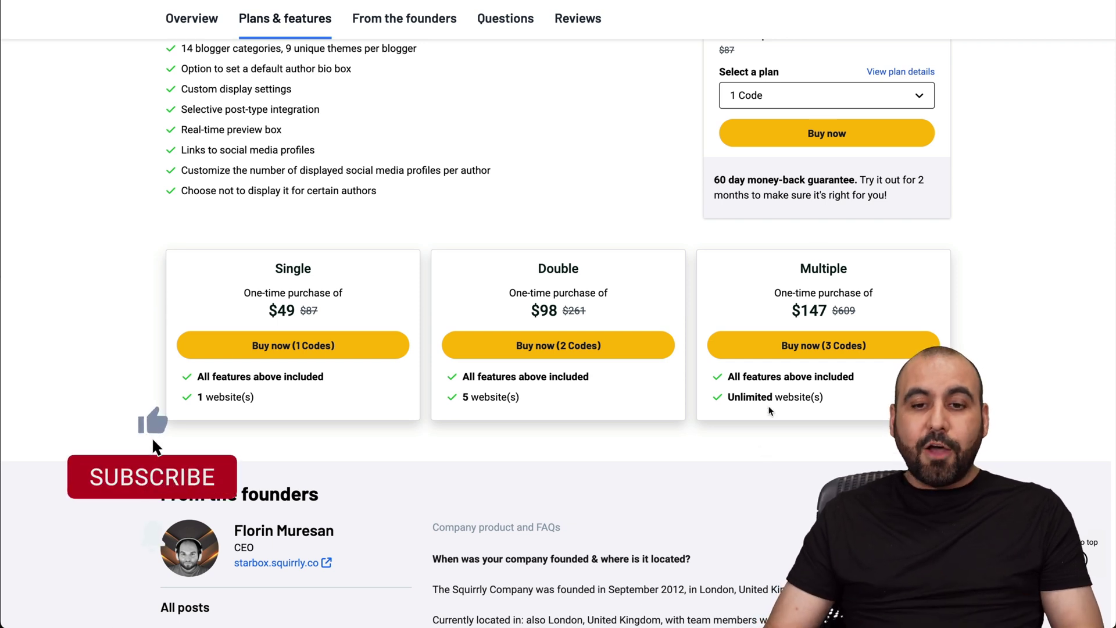
{"action": "left_click_drag", "start_coordinate": [714, 180], "coordinate": [924, 181]}
{"action": "left_click", "coordinate": [924, 182]}
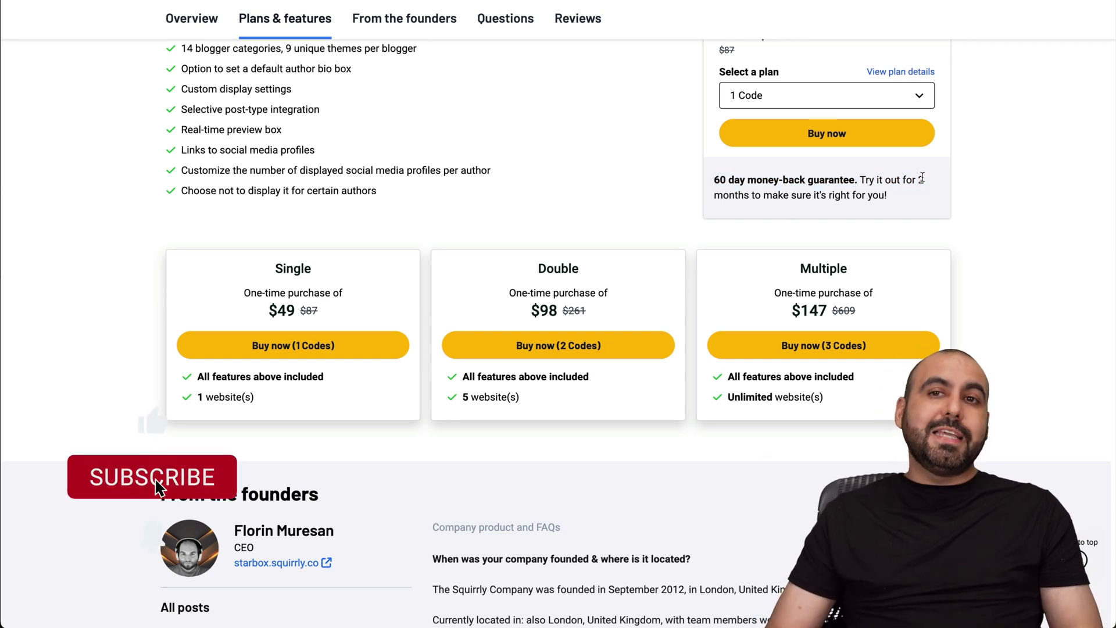